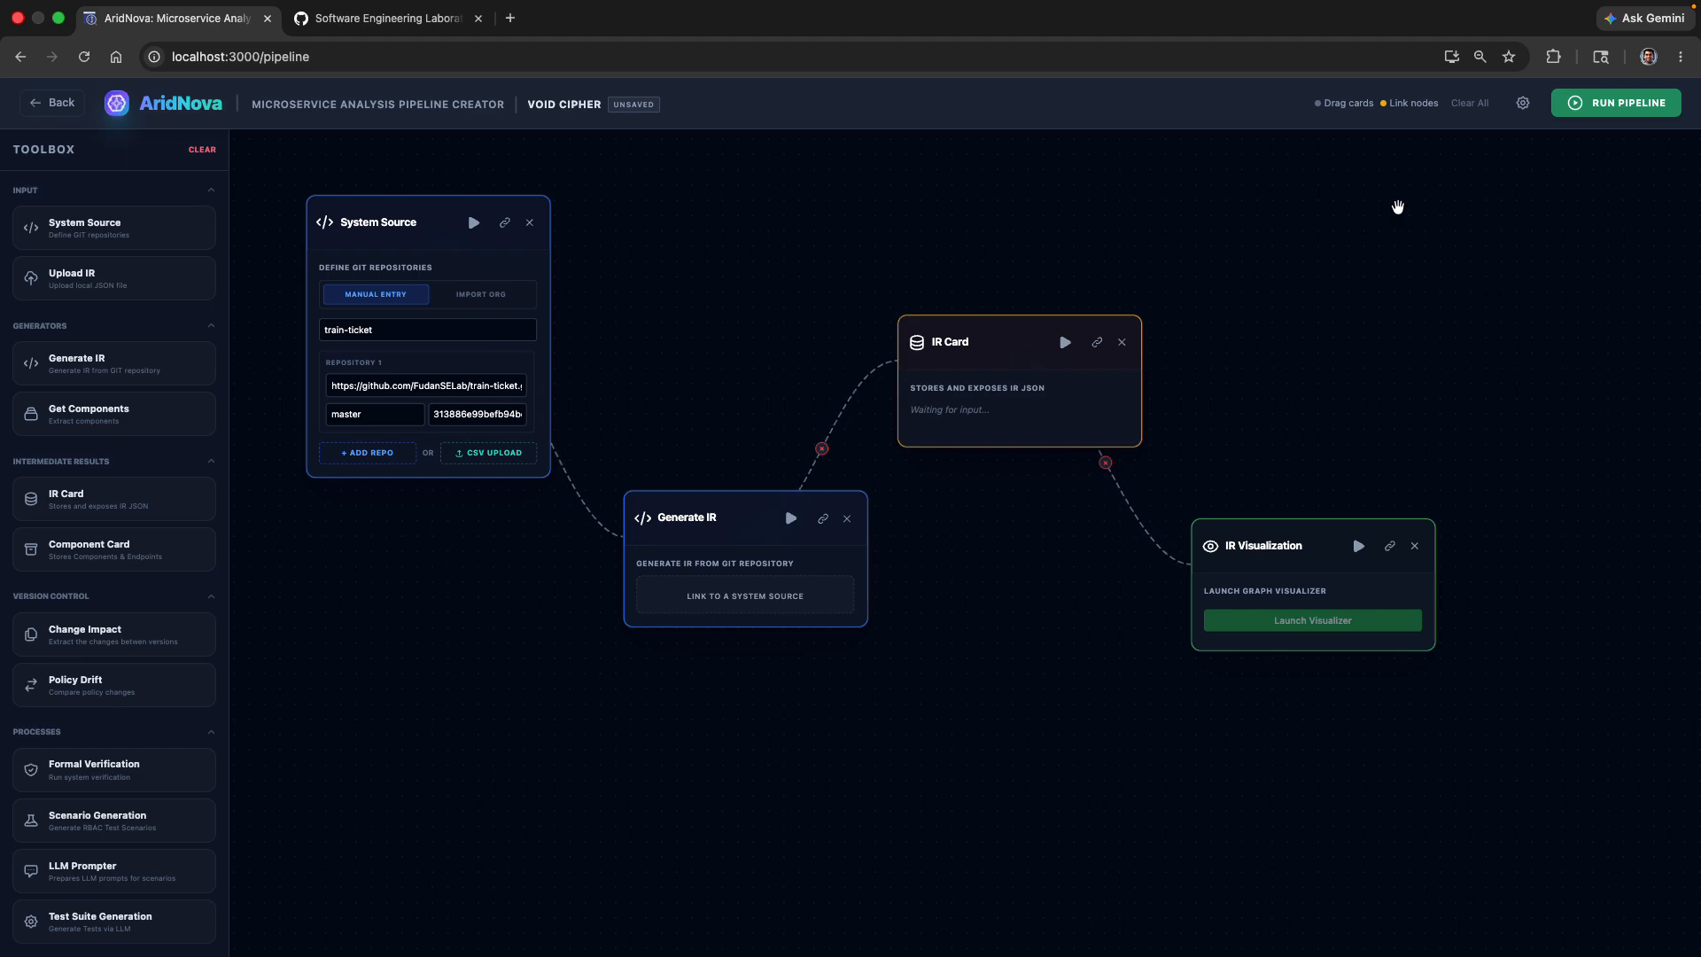
Step: Save the current pipeline session under its existing name and dismiss the notification
{"action": "left_click", "coordinate": [1523, 104]}
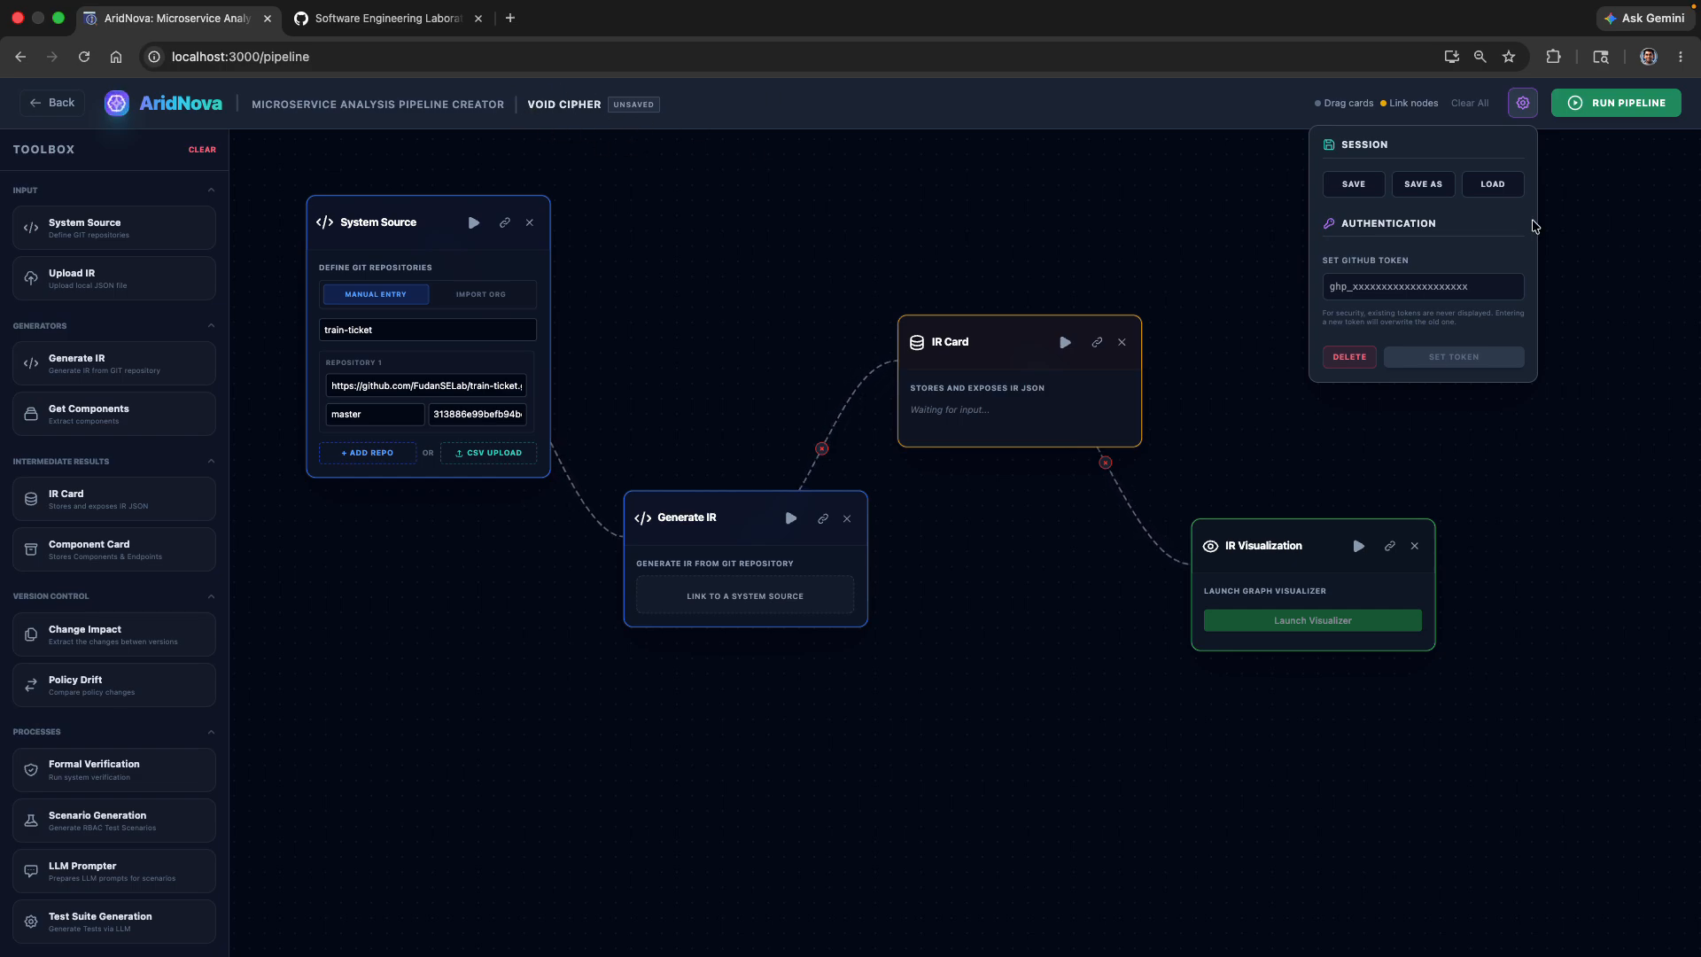
{"action": "left_click", "coordinate": [1355, 185]}
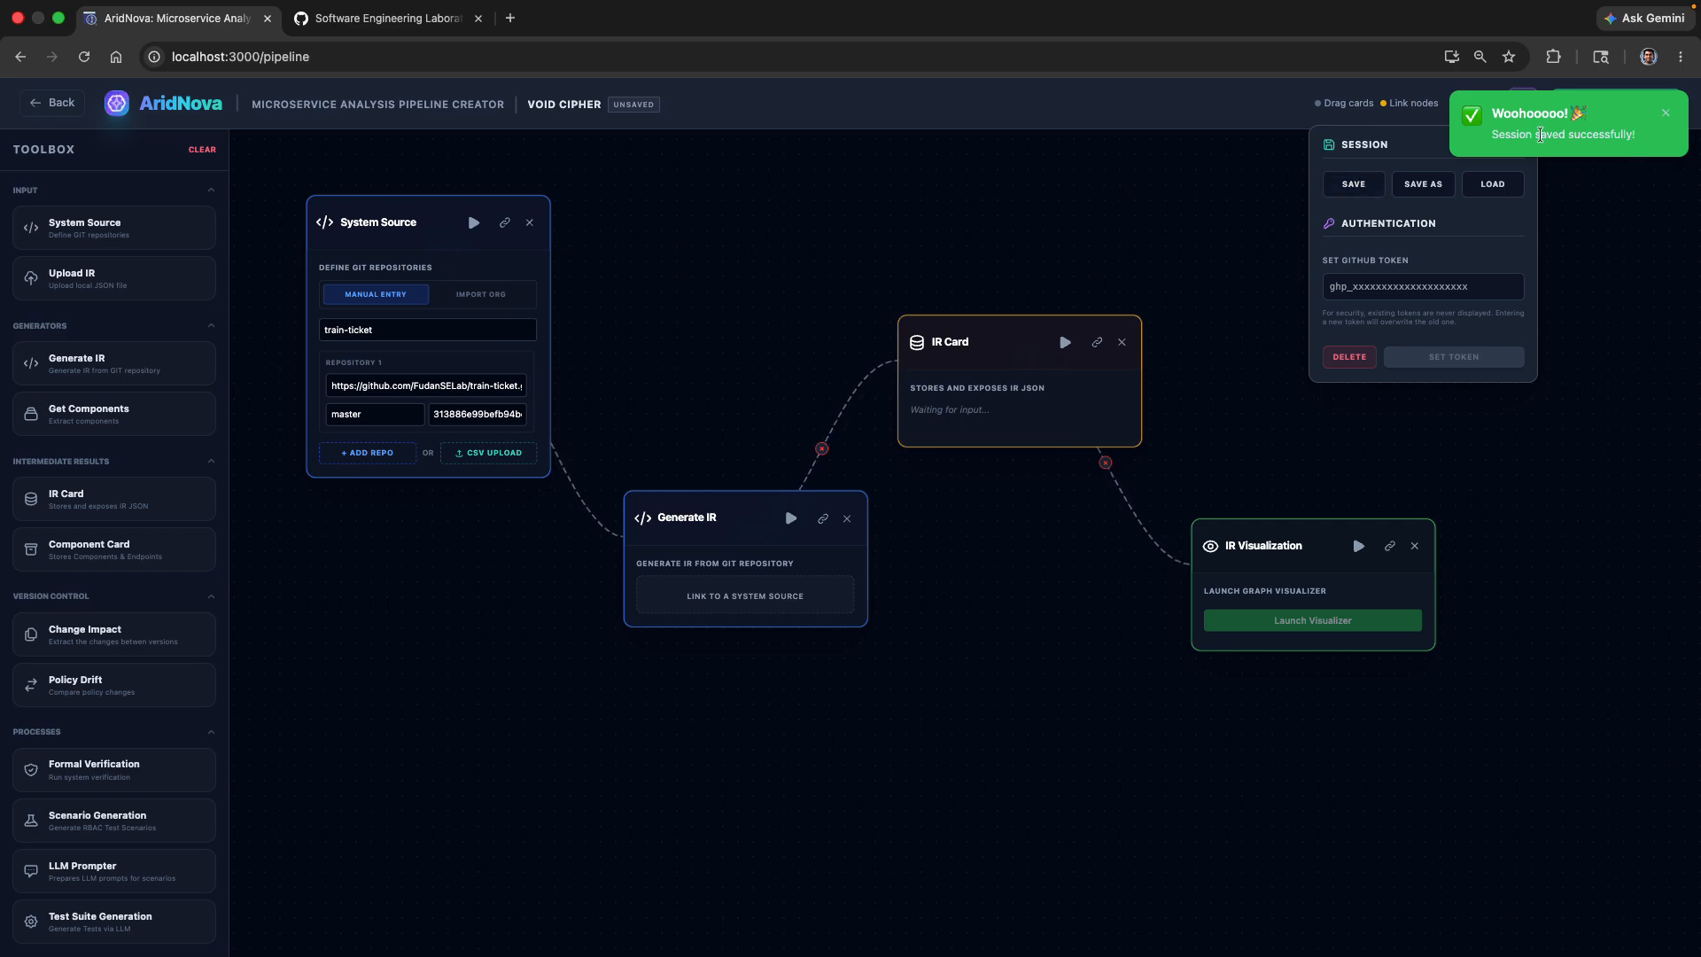
{"action": "left_click", "coordinate": [1666, 112]}
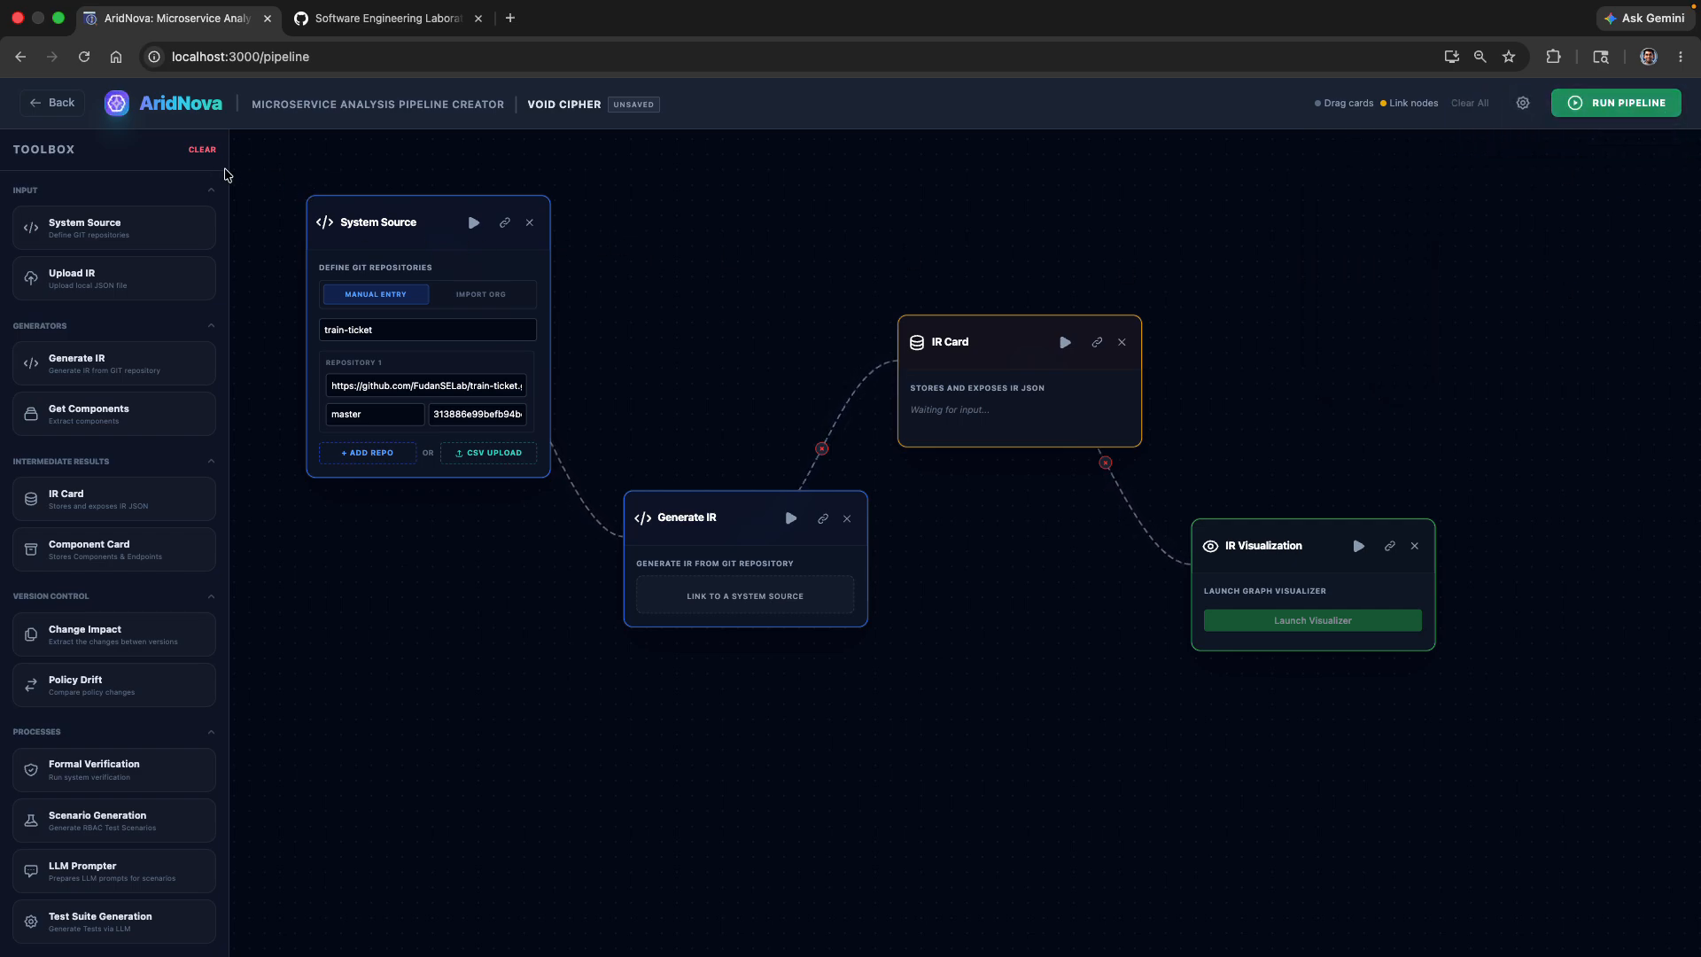
Step: Clear the constructed pipeline and restore it by loading the saved session Void-Cipher-2026-05-10
{"action": "left_click", "coordinate": [202, 152]}
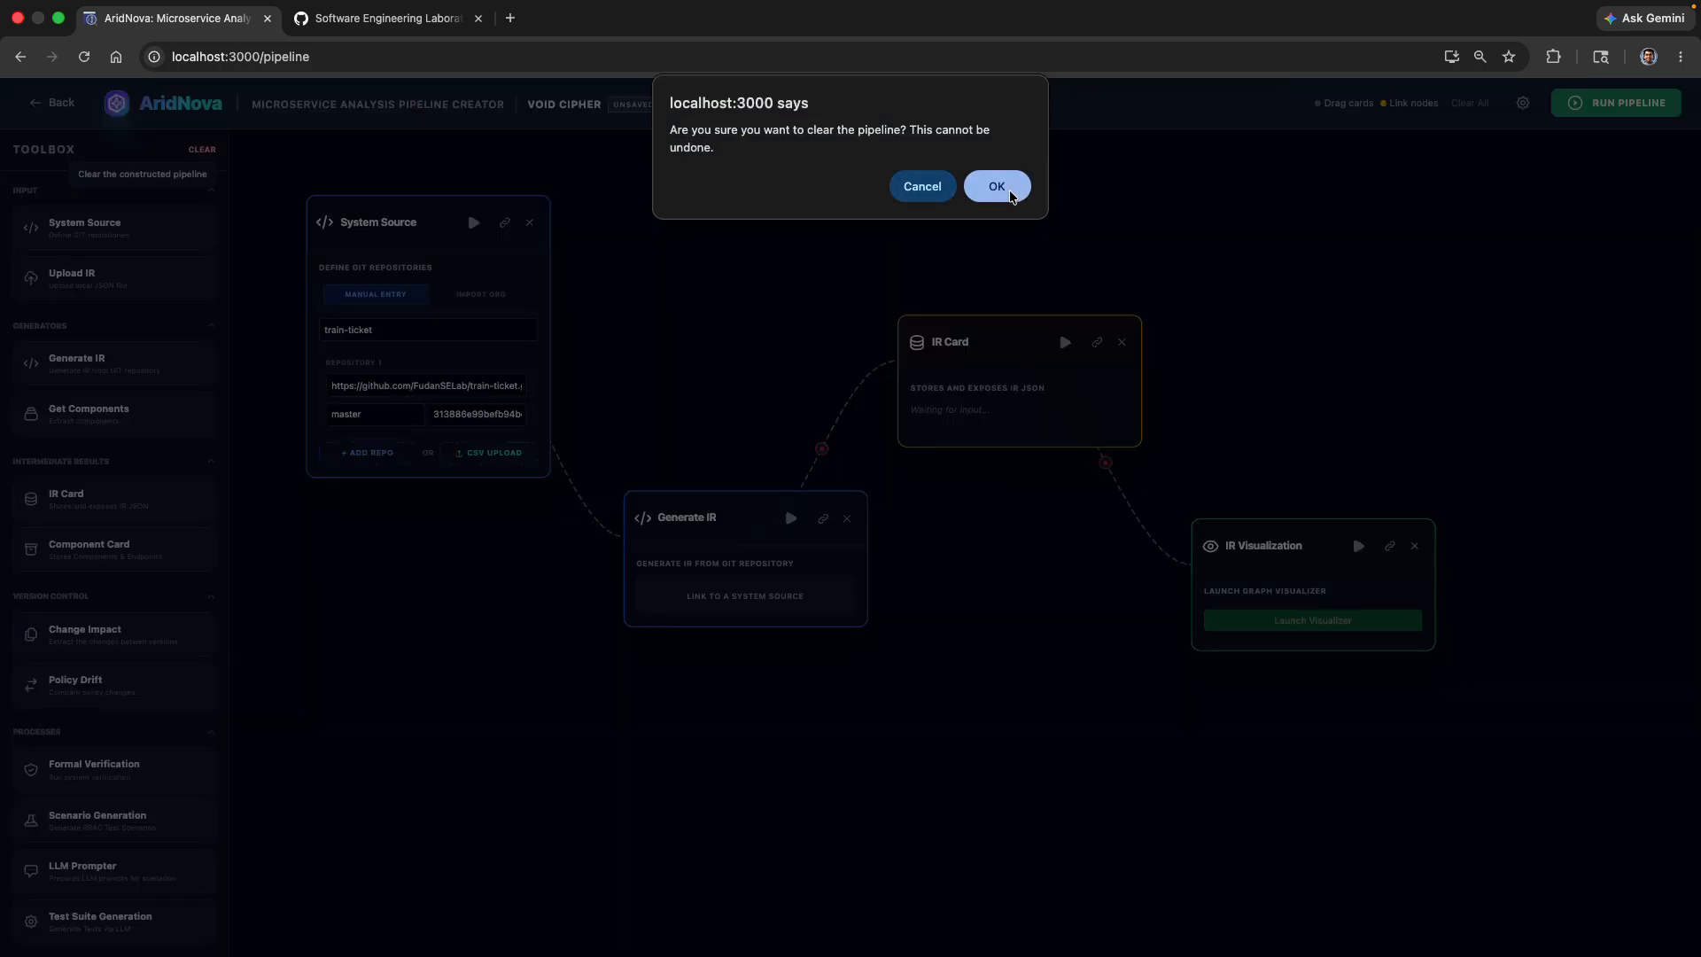
{"action": "left_click", "coordinate": [1001, 182]}
{"action": "left_click", "coordinate": [1523, 102]}
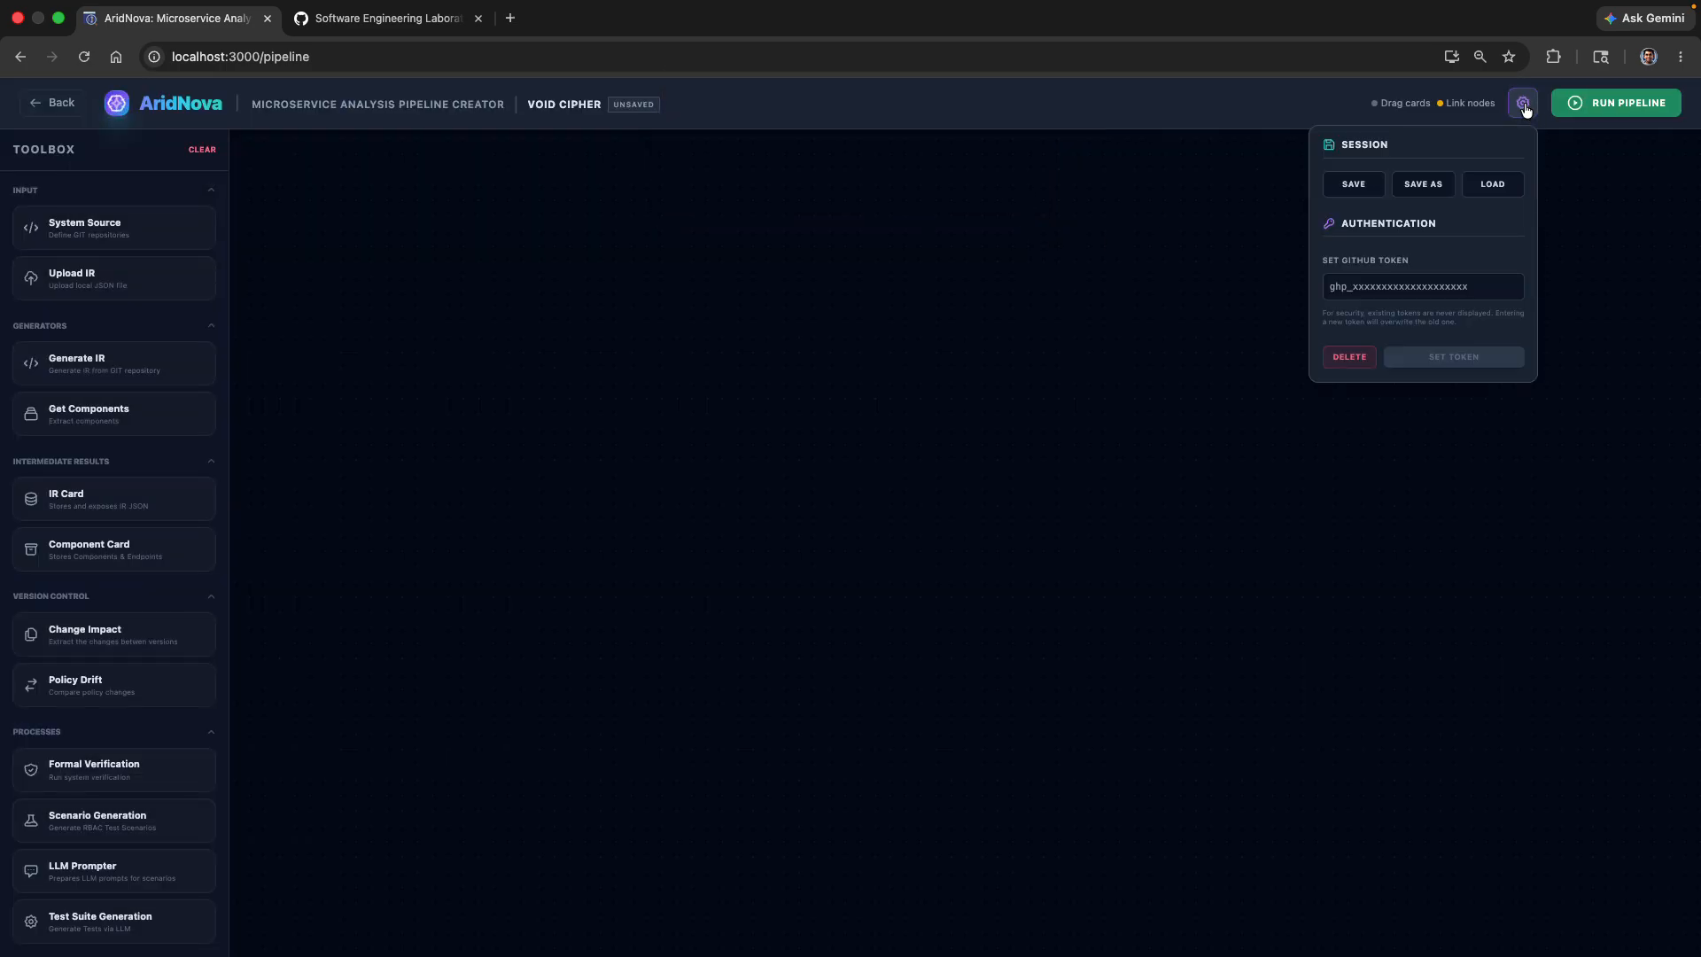
{"action": "left_click", "coordinate": [1493, 189]}
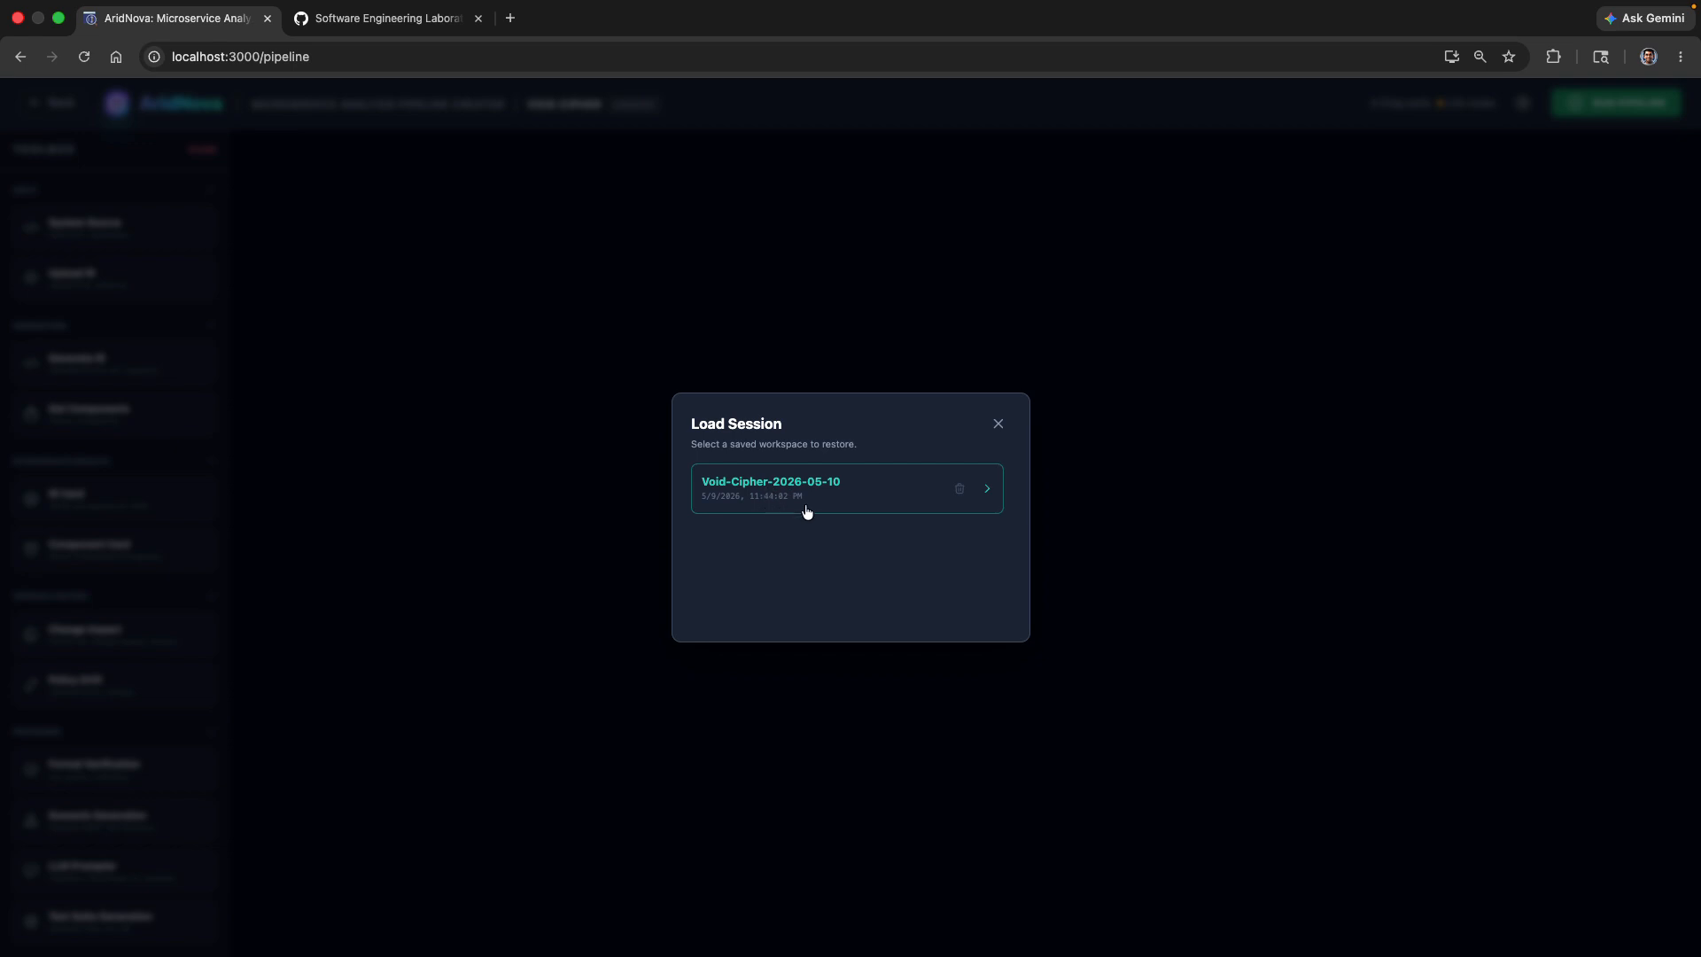
{"action": "left_click", "coordinate": [889, 496]}
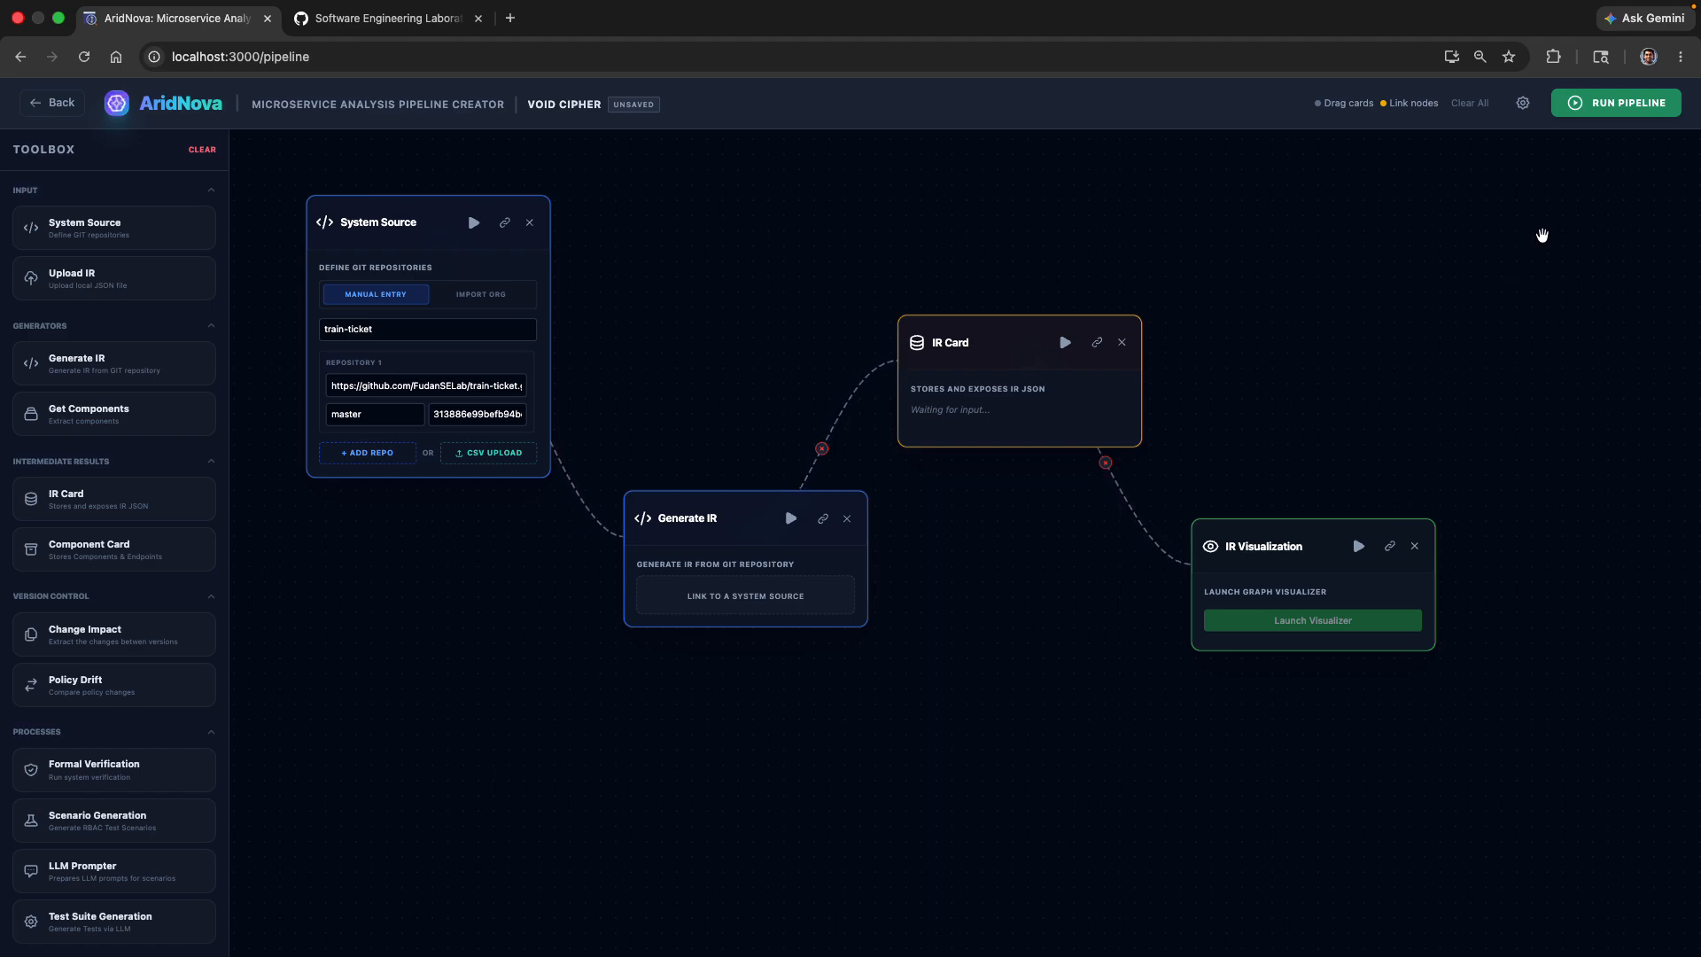
Step: Run the pipeline and open its IR graph in the visualizer, returning to the pipeline and accepting the offer to load train-ticket history
{"action": "left_click", "coordinate": [1602, 113]}
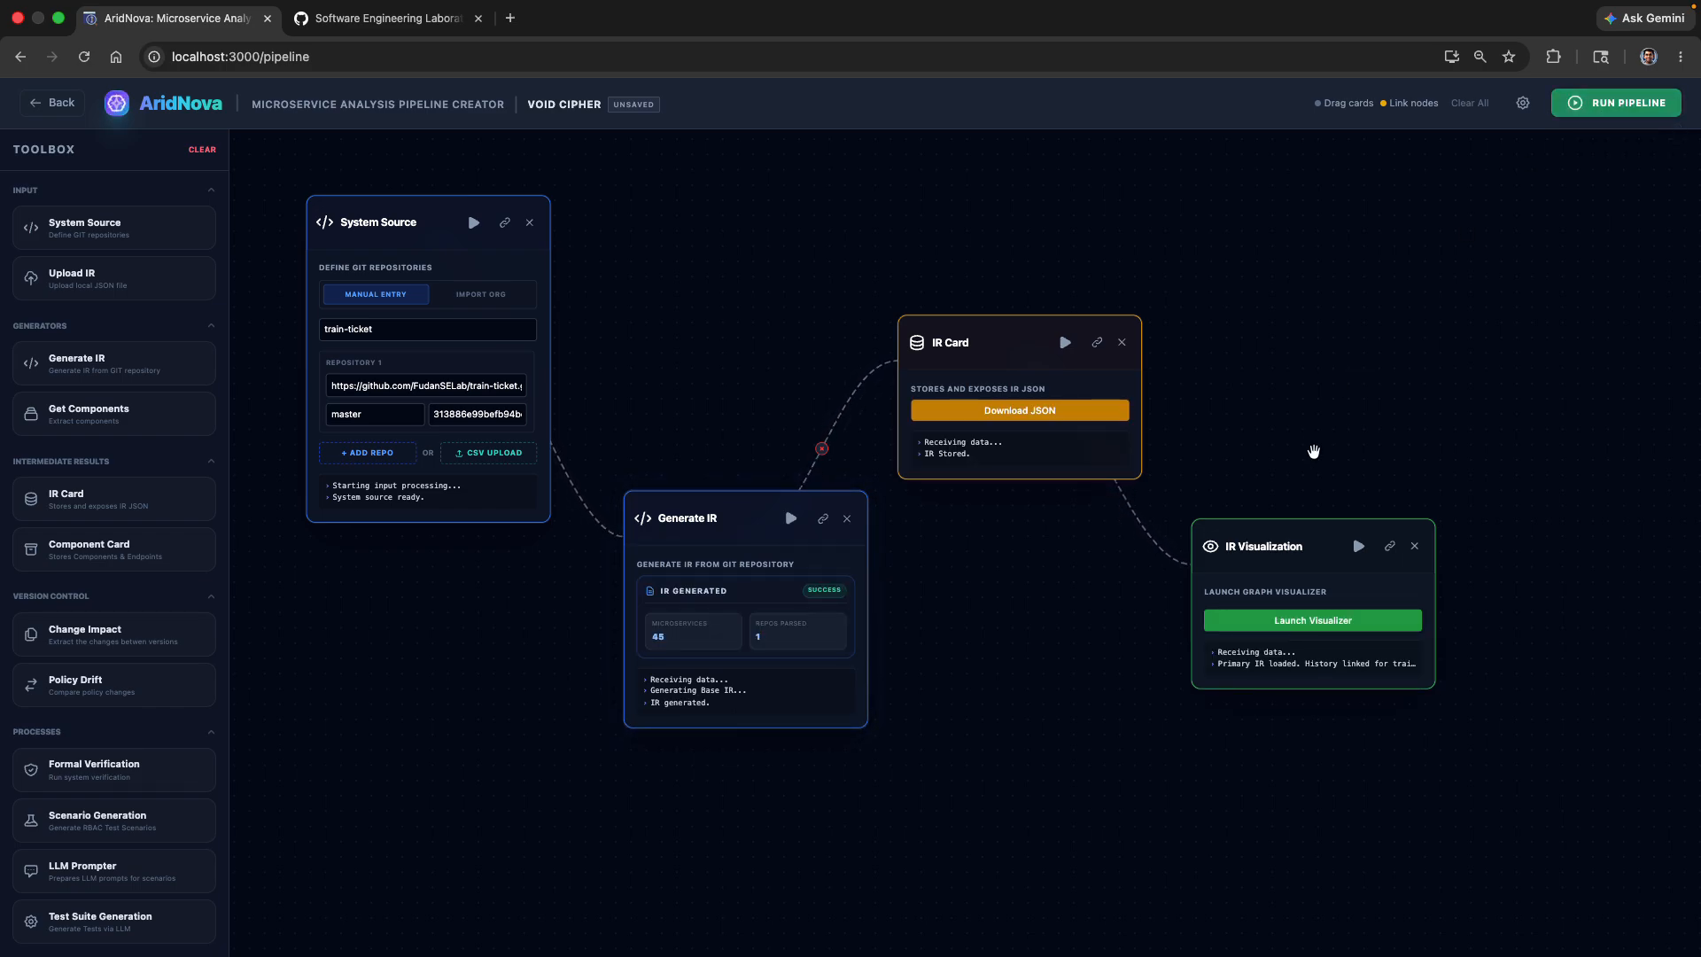
{"action": "left_click", "coordinate": [1275, 627]}
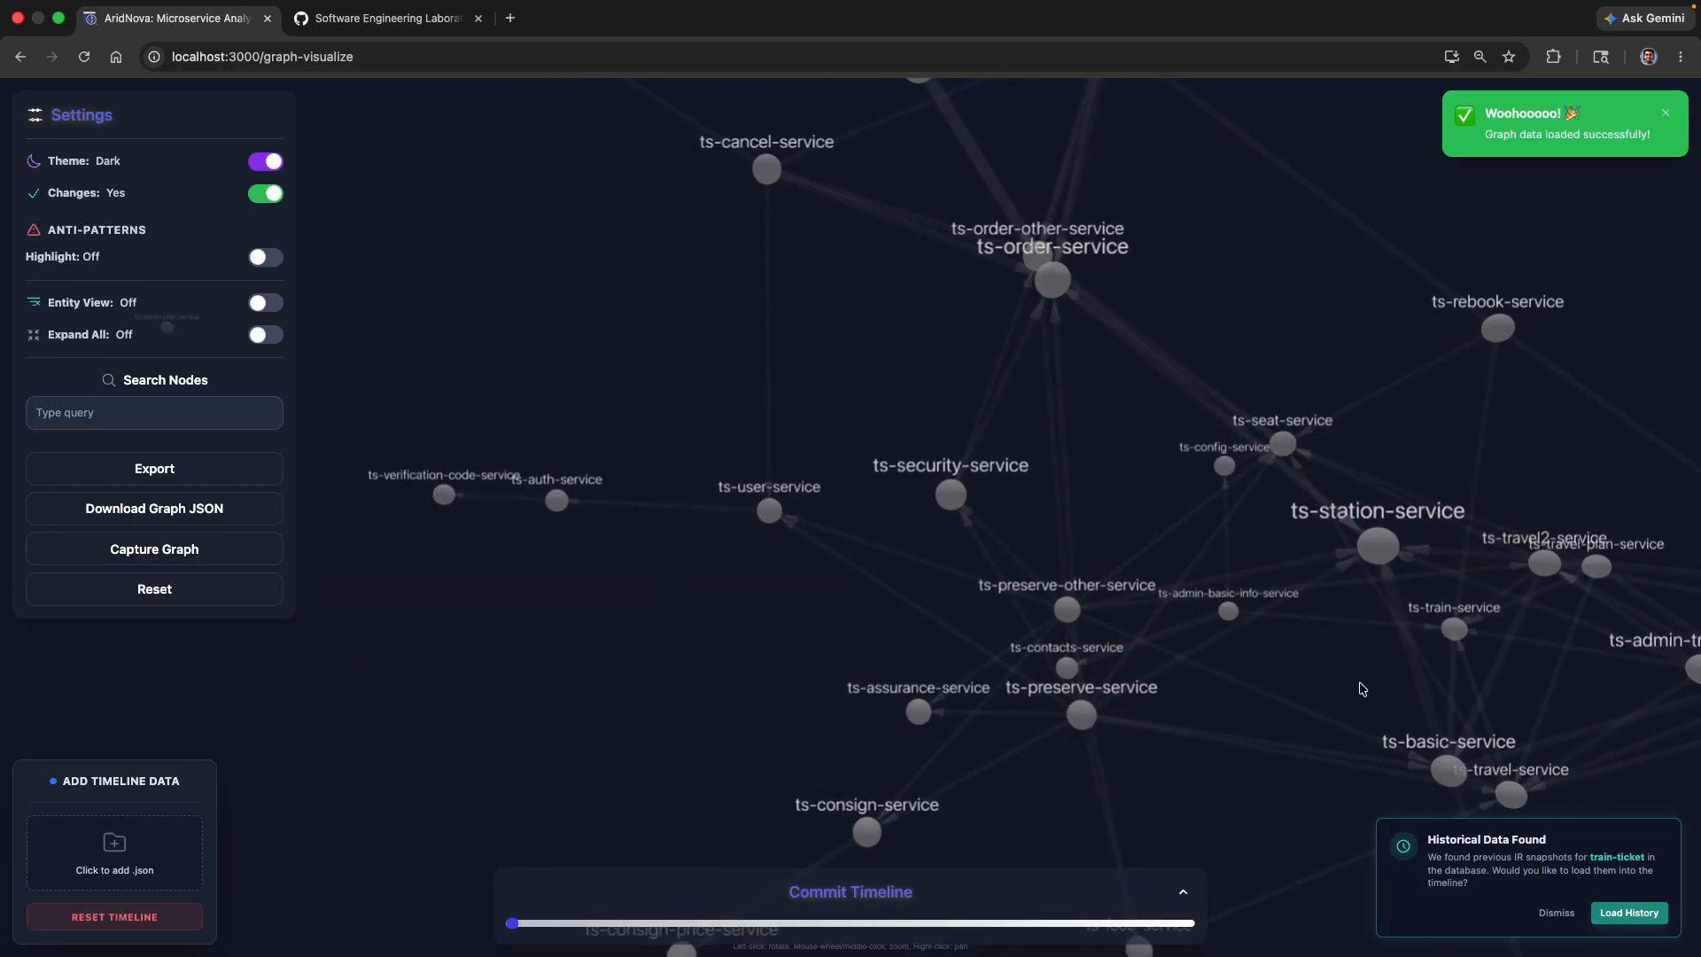
{"action": "left_click", "coordinate": [23, 58]}
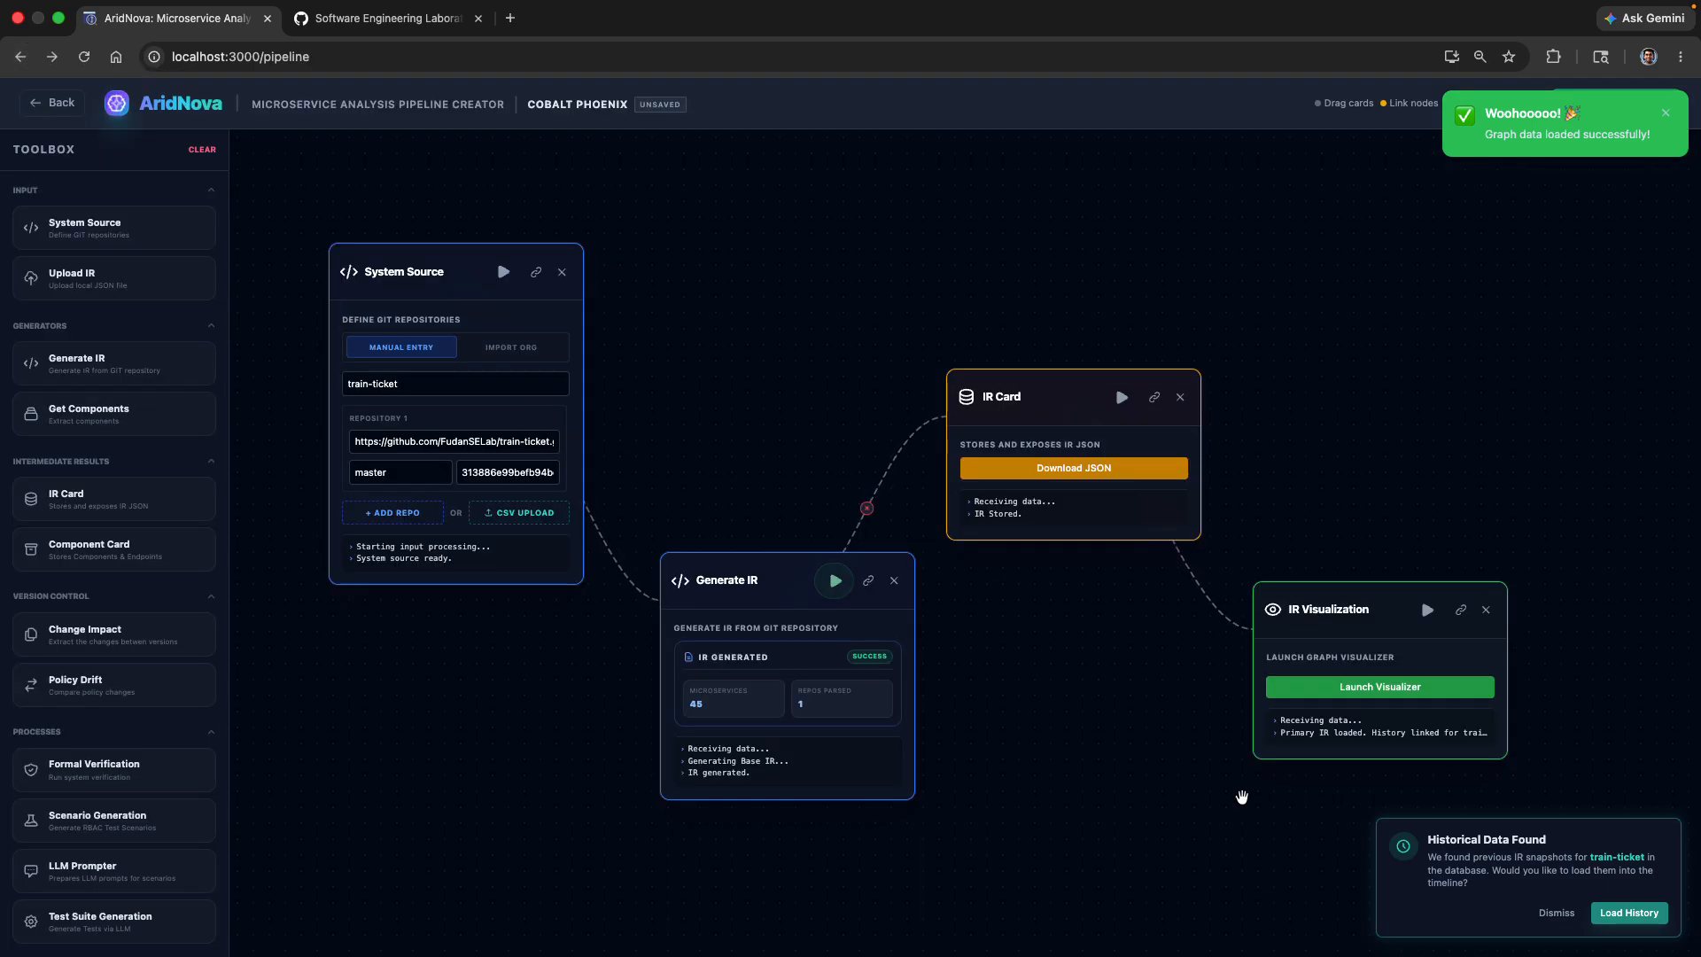
{"action": "left_click", "coordinate": [1627, 911]}
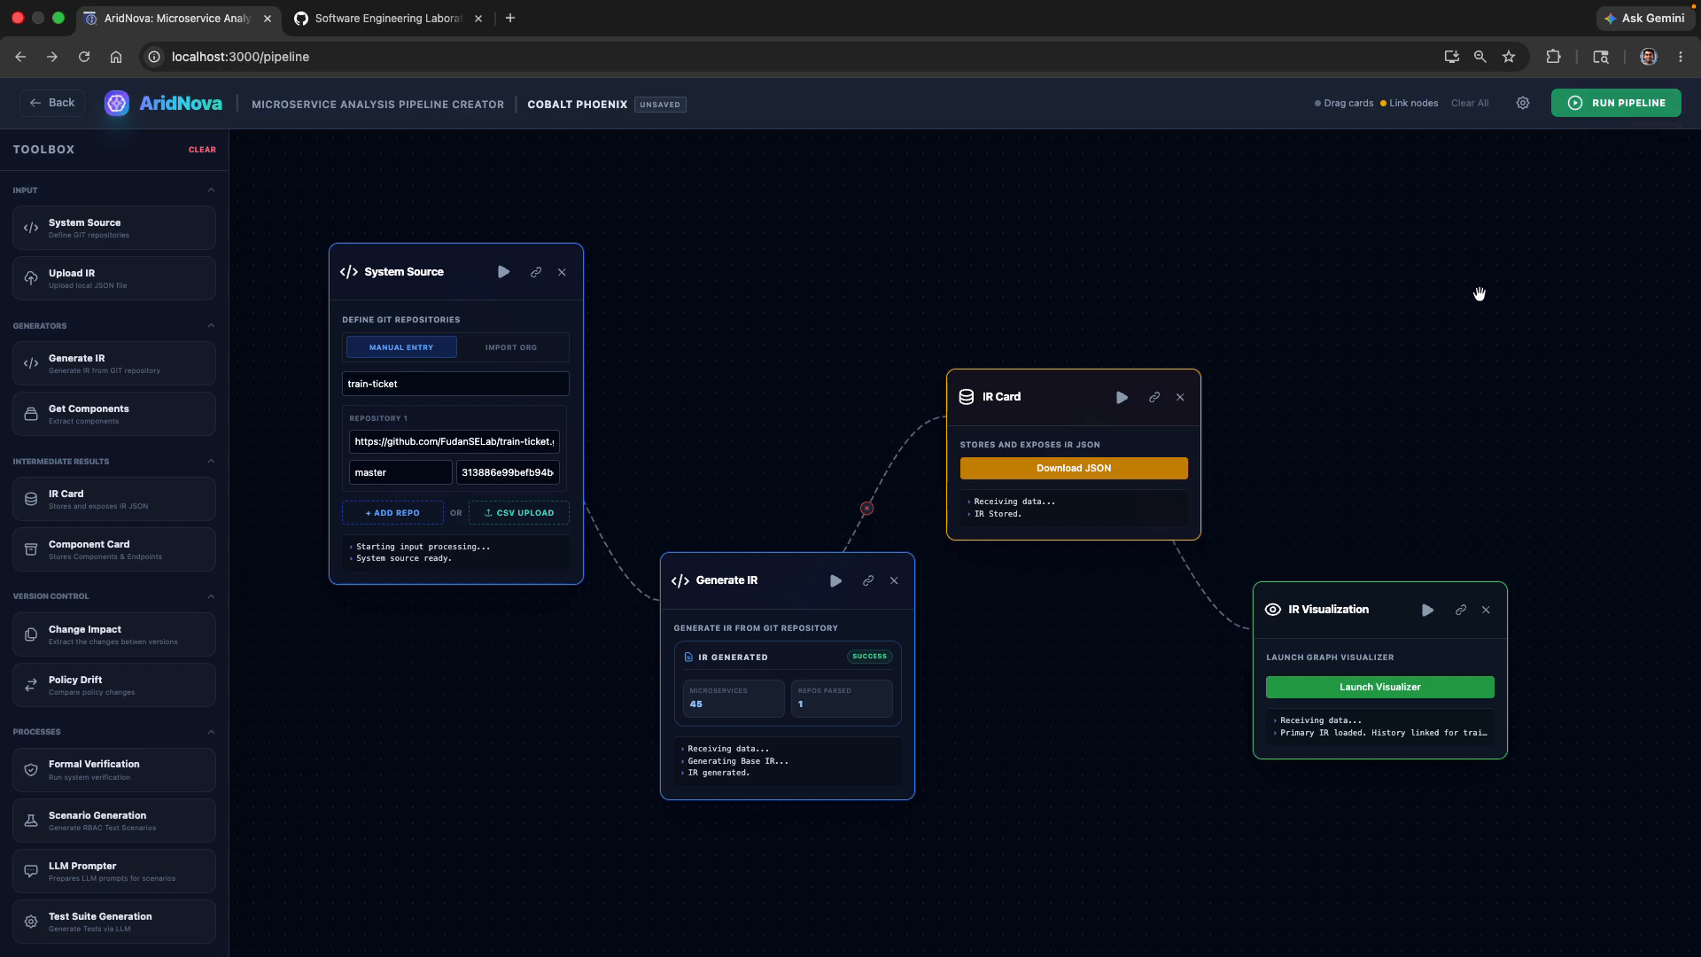
Step: Save the executed pipeline as a new session named Train-Ticket-Basic-Anlysis-2026-05-10
{"action": "left_click", "coordinate": [1523, 102]}
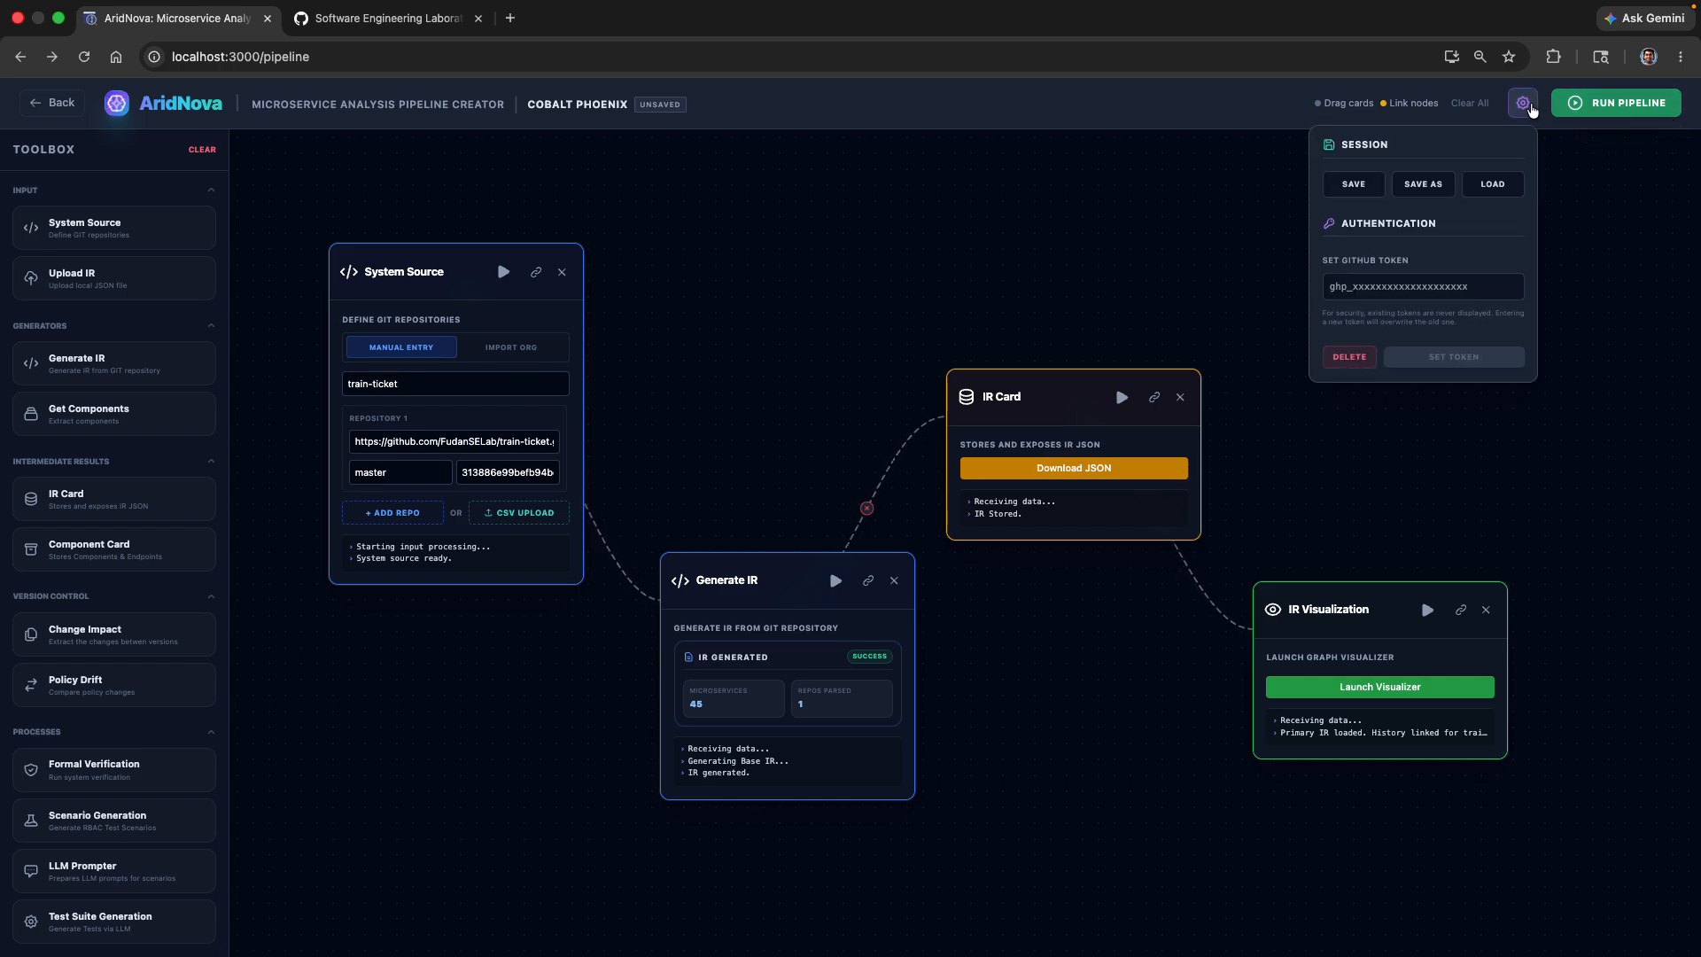
{"action": "left_click", "coordinate": [1424, 184]}
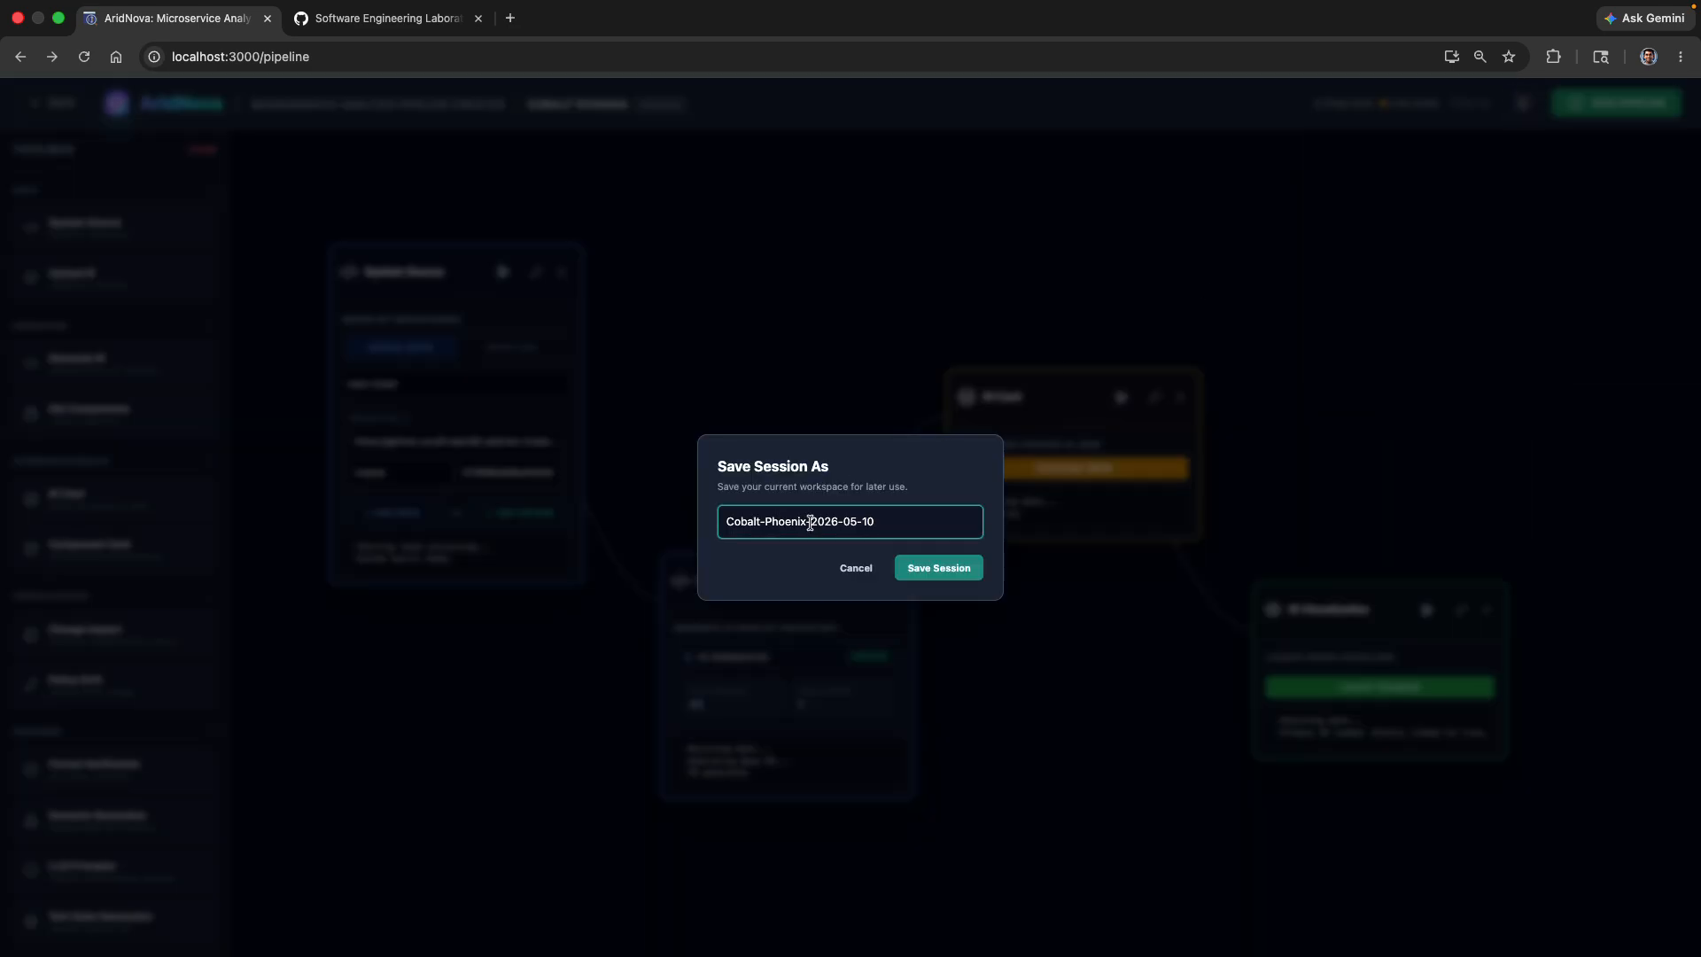
{"action": "key", "text": "BackSpace"}
{"action": "key", "text": "BackSpace"}
{"action": "key", "text": "BackSpace"}
{"action": "key", "text": "BackSpace"}
{"action": "key", "text": "BackSpace"}
{"action": "key", "text": "BackSpace"}
{"action": "key", "text": "BackSpace"}
{"action": "key", "text": "BackSpace"}
{"action": "key", "text": "BackSpace"}
{"action": "key", "text": "BackSpace"}
{"action": "key", "text": "BackSpace"}
{"action": "type", "text": "Train-ticket"}
{"action": "key", "text": "Left"}
{"action": "key", "text": "Left"}
{"action": "key", "text": "BackSpace"}
{"action": "type", "text": "T"}
{"action": "type", "text": "-Basic-anal"}
{"action": "key", "text": "BackSpace"}
{"action": "key", "text": "BackSpace"}
{"action": "key", "text": "BackSpace"}
{"action": "key", "text": "BackSpace"}
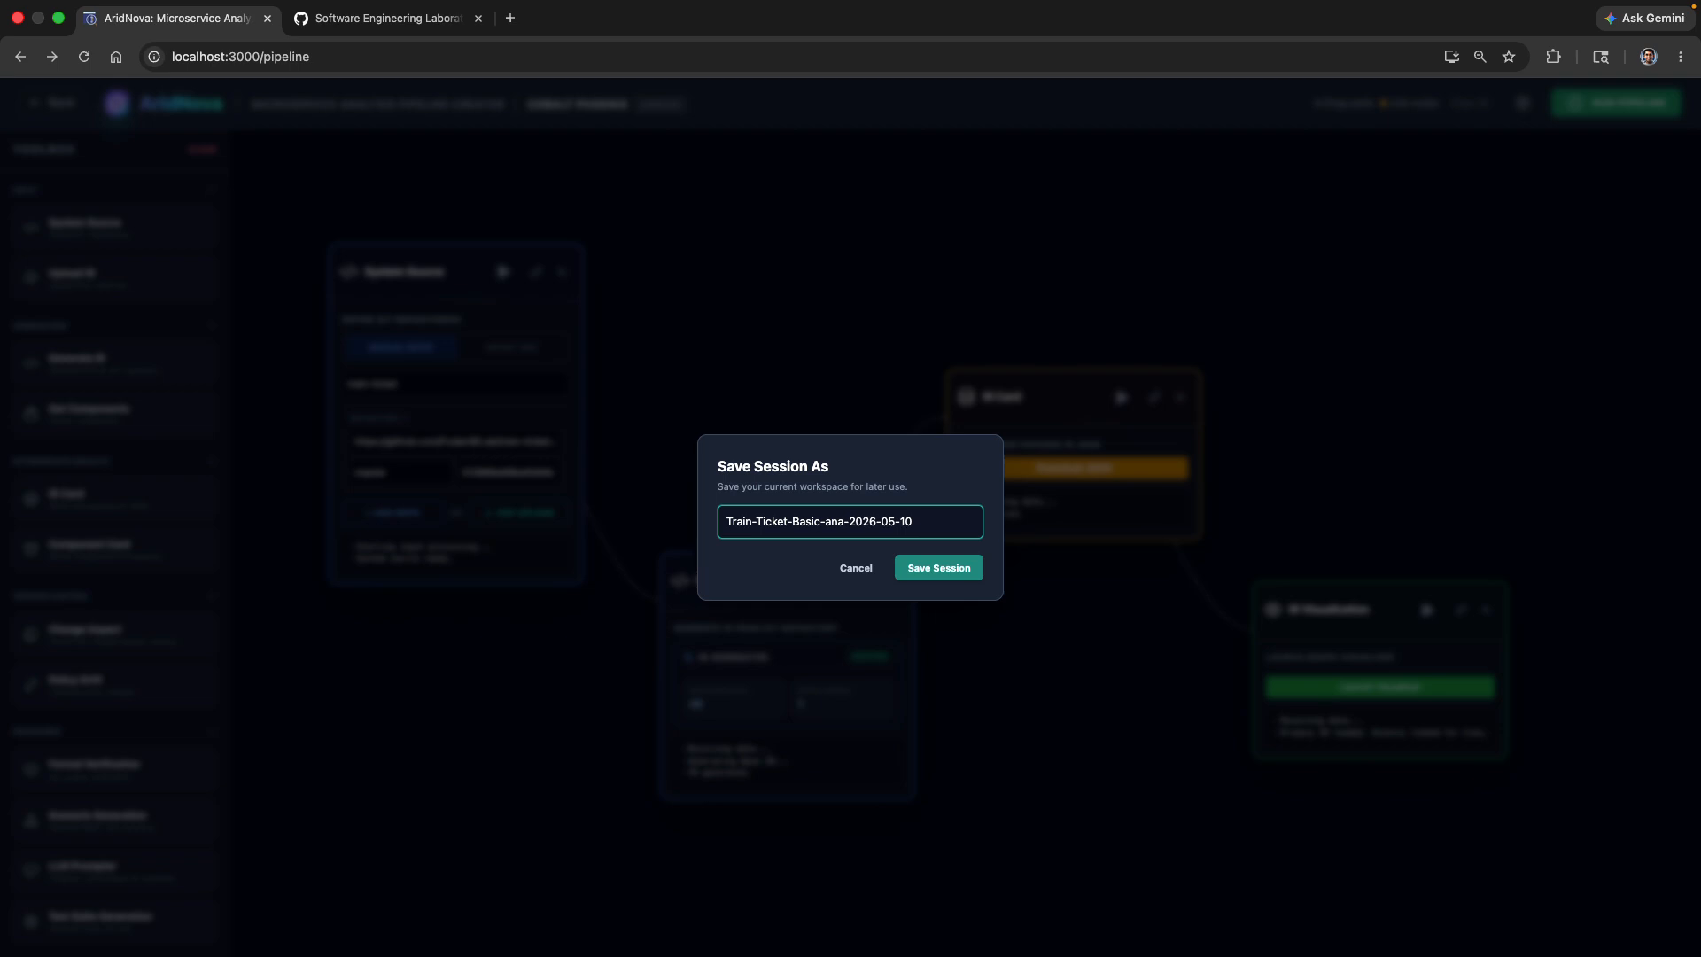
{"action": "type", "text": "Anlysis"}
{"action": "left_click", "coordinate": [954, 567]}
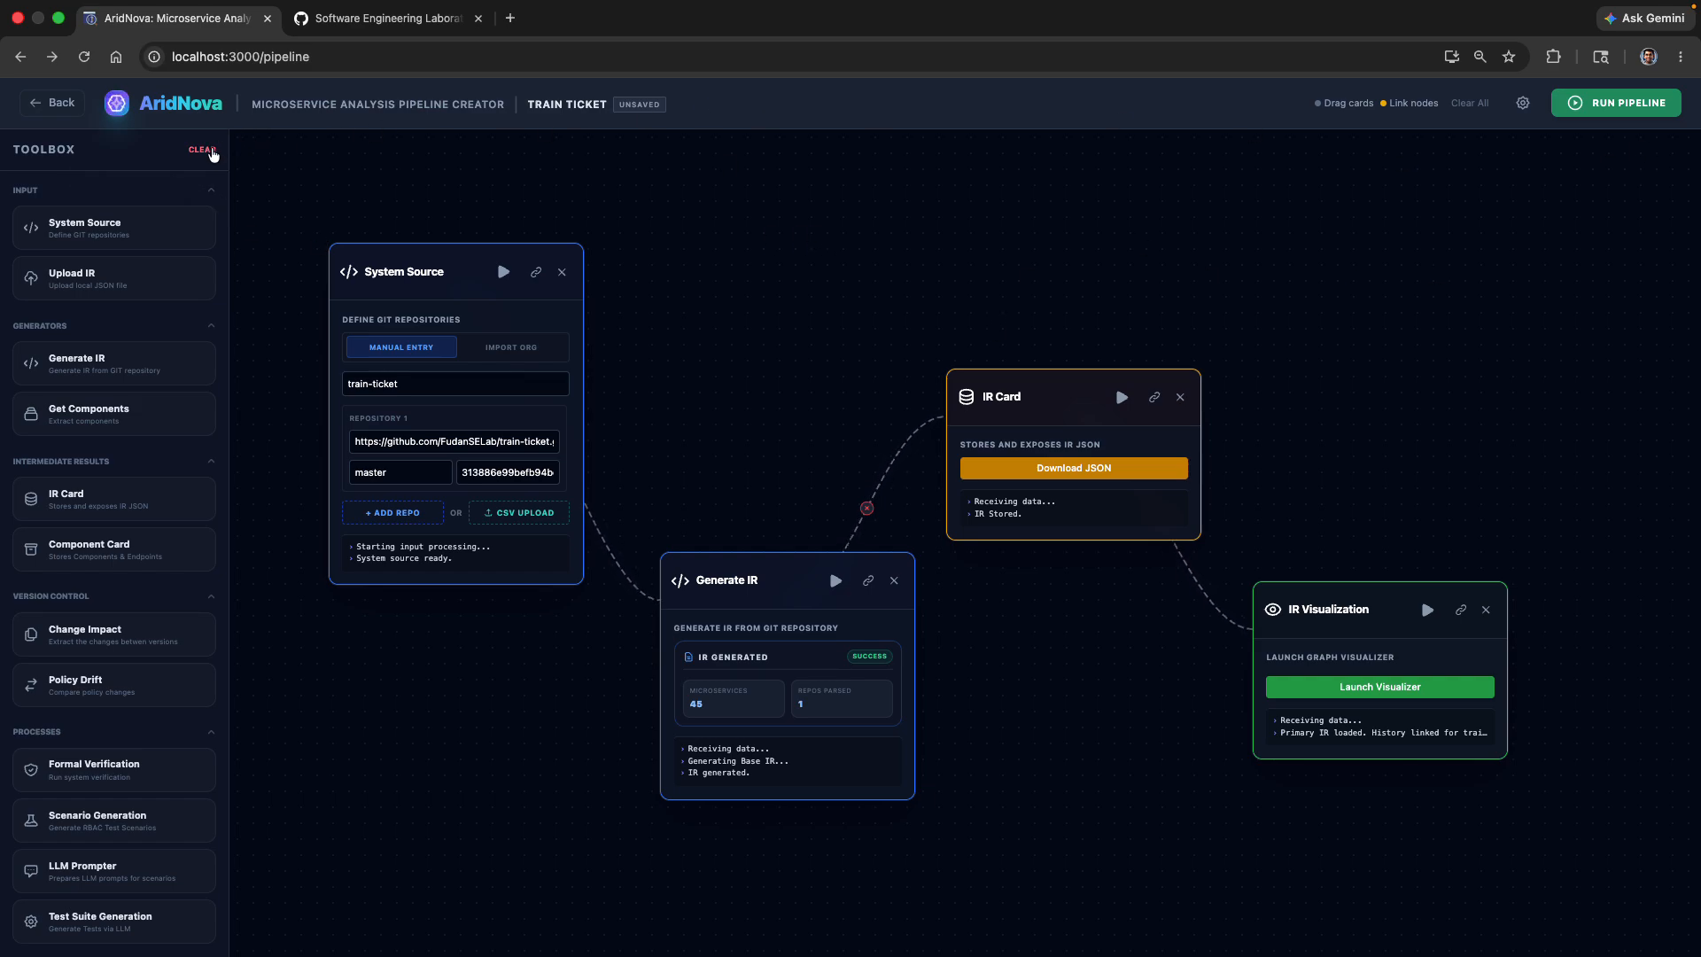
Step: Clear the constructed pipeline and reopen the pipeline creator page at localhost:3000/pipeline
{"action": "left_click", "coordinate": [204, 151]}
{"action": "left_click", "coordinate": [1009, 193]}
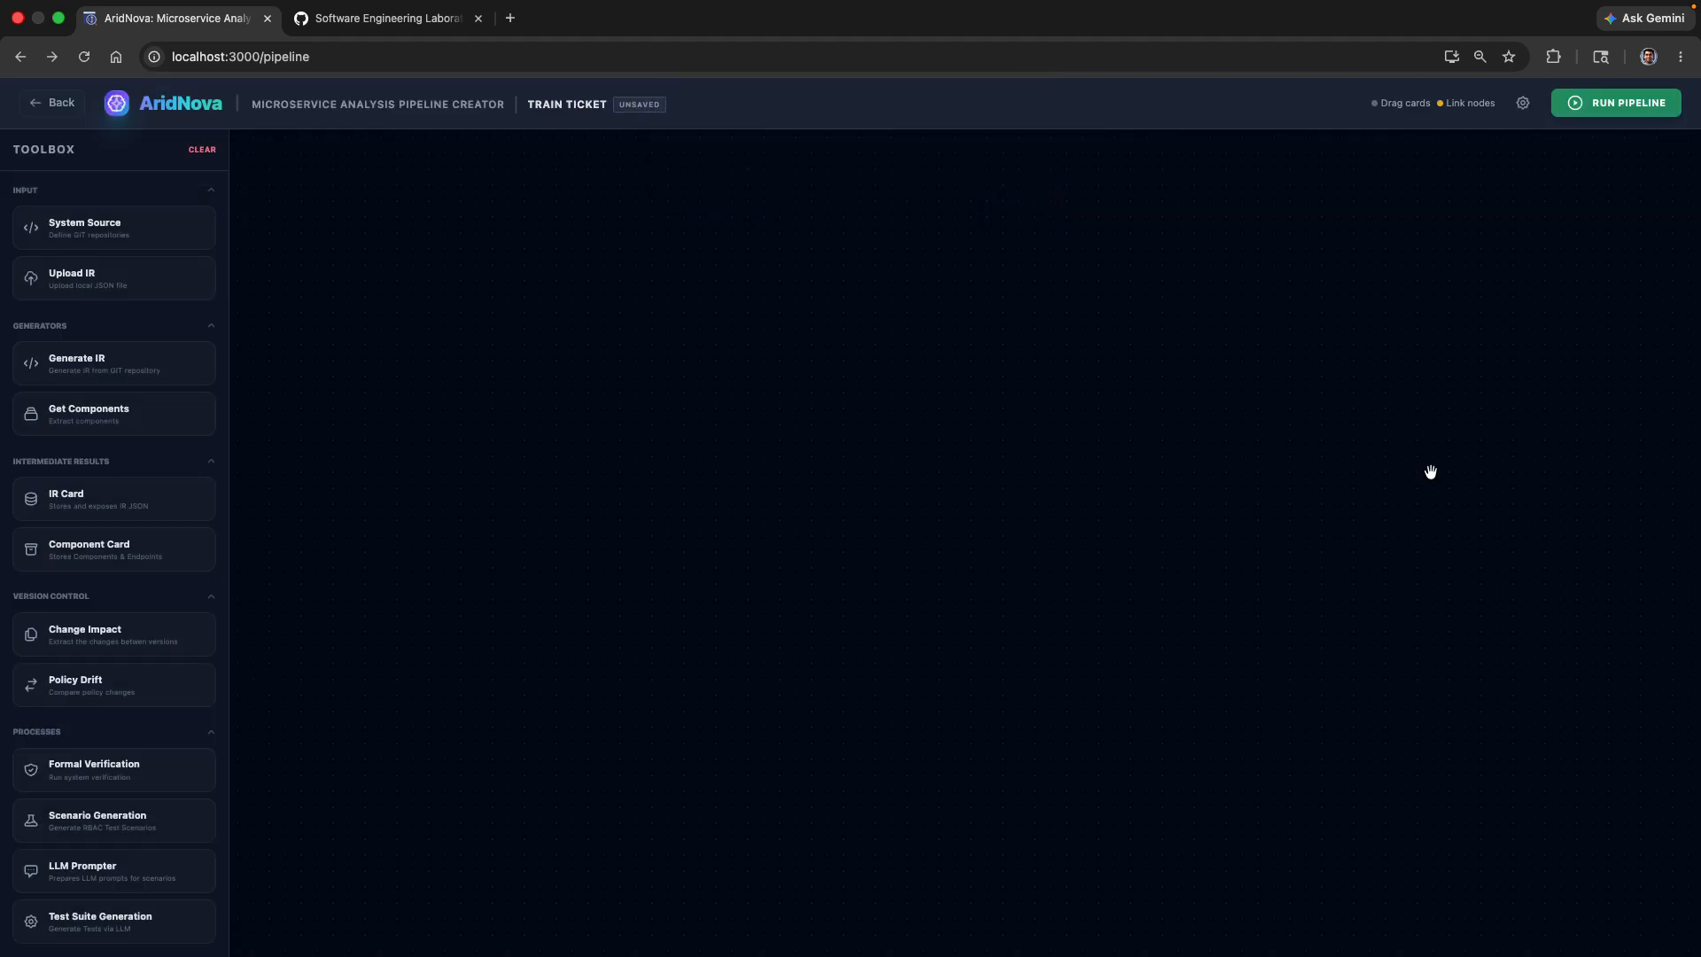
{"action": "left_click", "coordinate": [415, 57]}
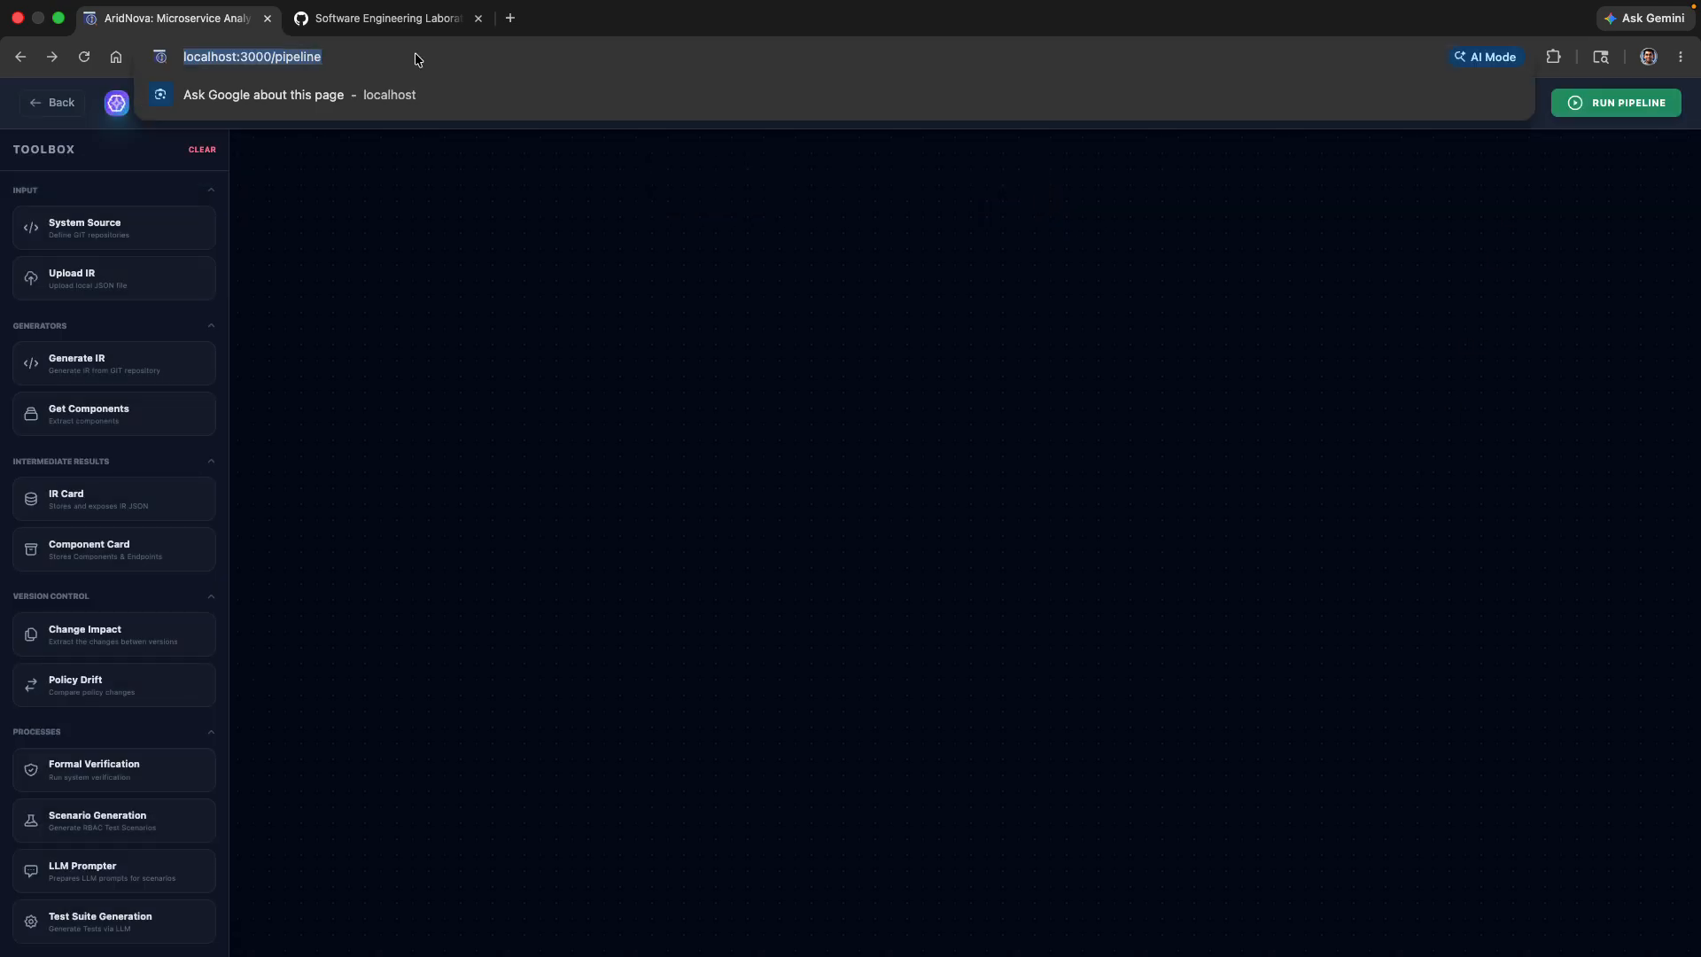
{"action": "left_click", "coordinate": [416, 55]}
{"action": "key", "text": "BackSpace"}
{"action": "key", "text": "BackSpace"}
{"action": "key", "text": "BackSpace"}
{"action": "key", "text": "BackSpace"}
{"action": "key", "text": "BackSpace"}
{"action": "key", "text": "BackSpace"}
{"action": "key", "text": "BackSpace"}
{"action": "key", "text": "BackSpace"}
{"action": "key", "text": "BackSpace"}
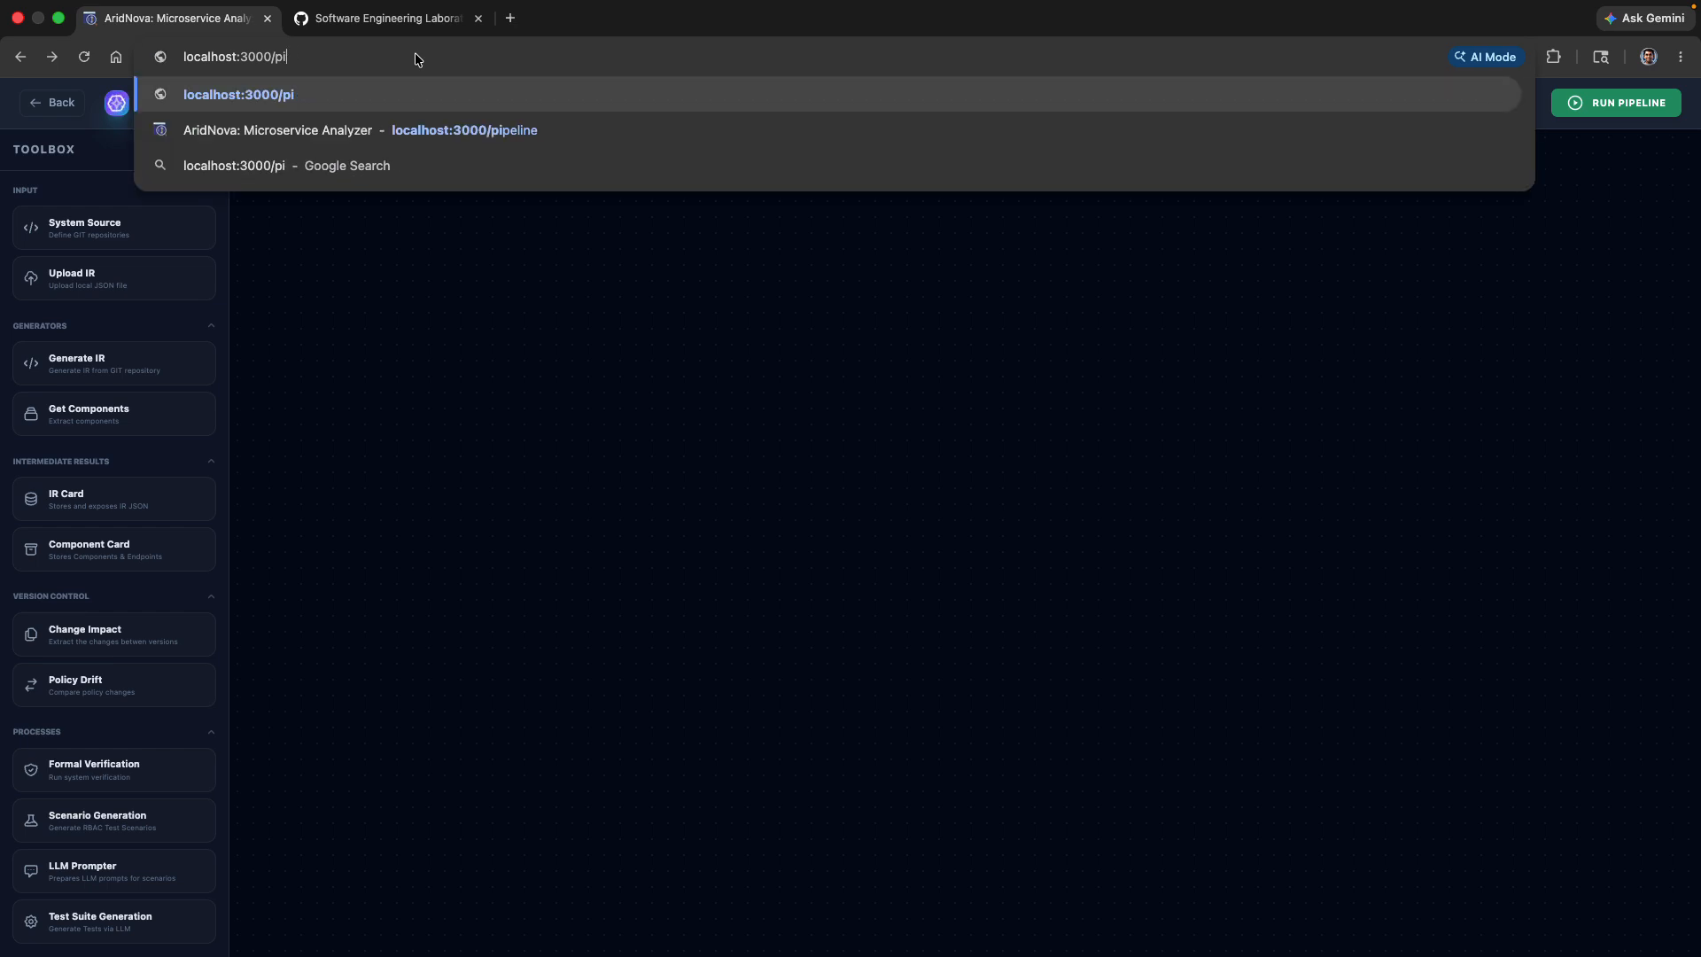
{"action": "key", "text": "Return"}
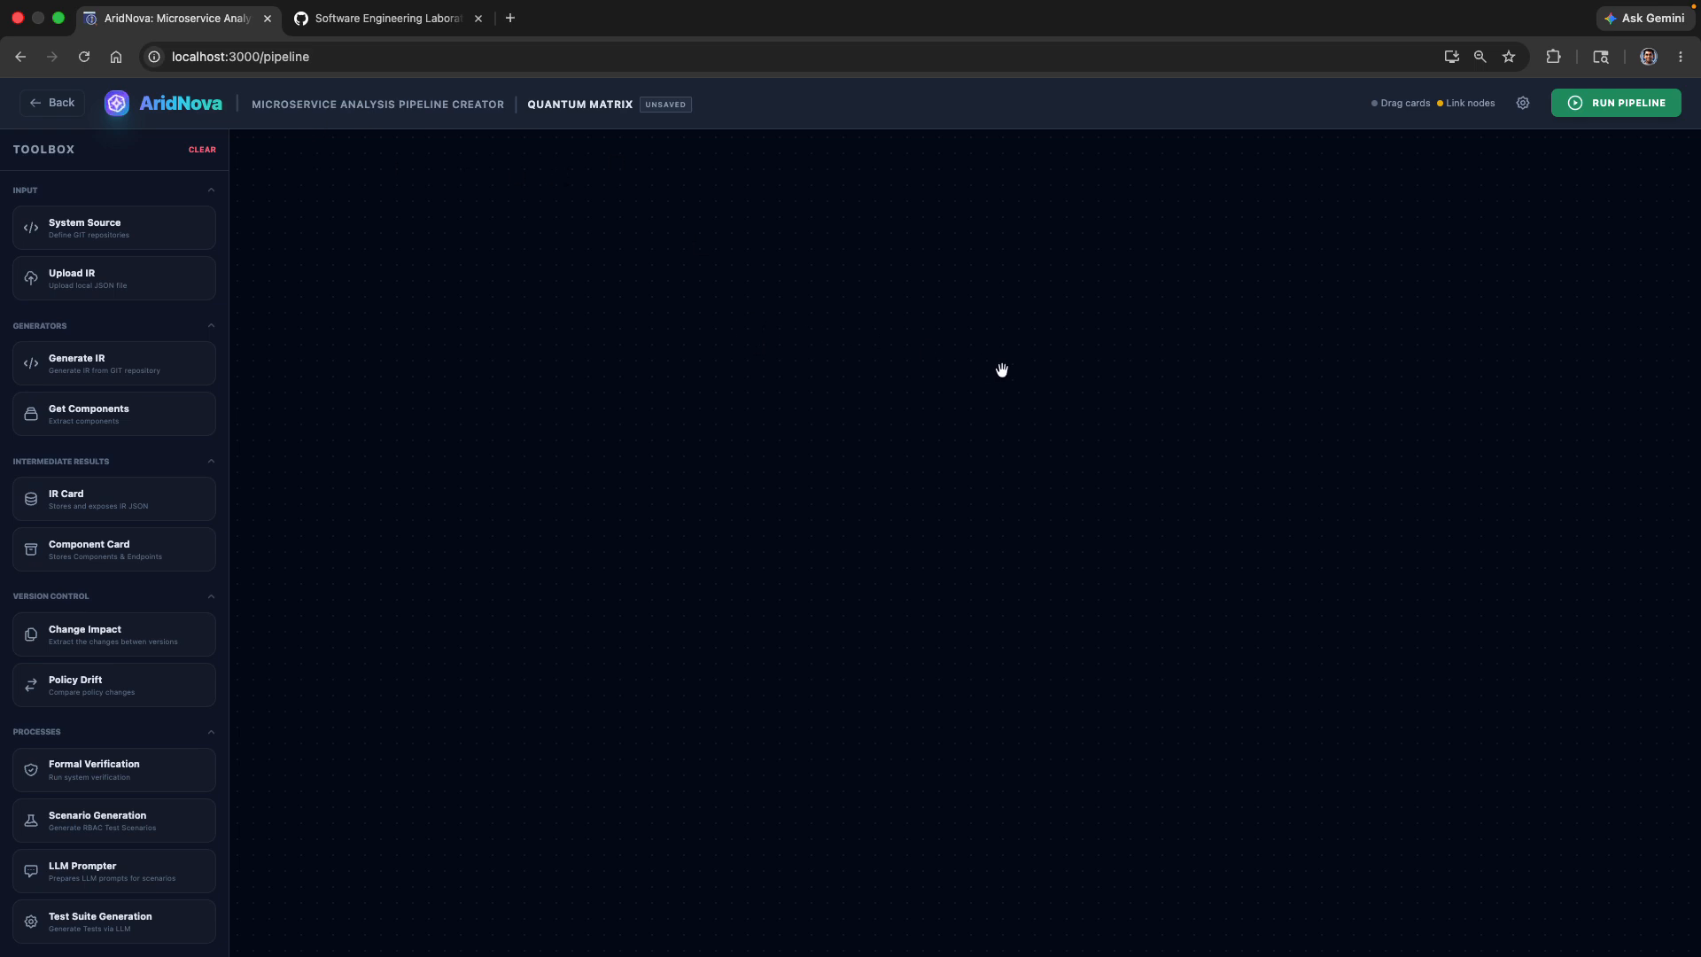
Step: Load the saved session Void-Cipher-2026-05-10 into the empty workspace
{"action": "left_click", "coordinate": [1523, 104]}
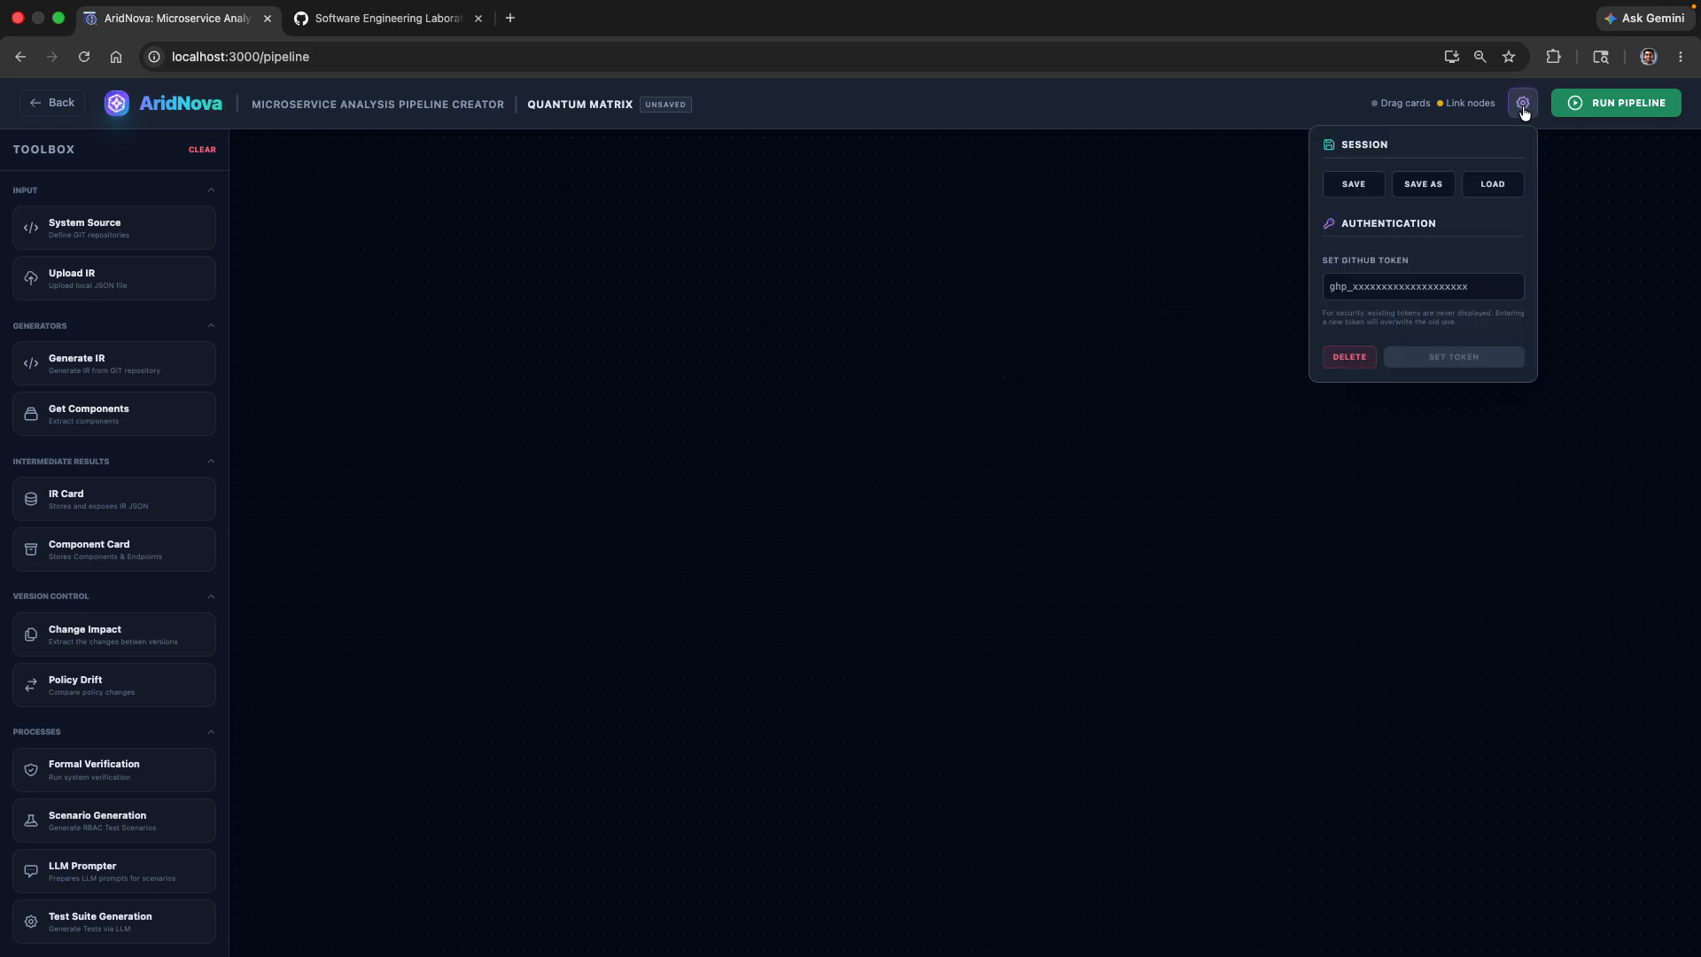
{"action": "left_click", "coordinate": [1494, 183]}
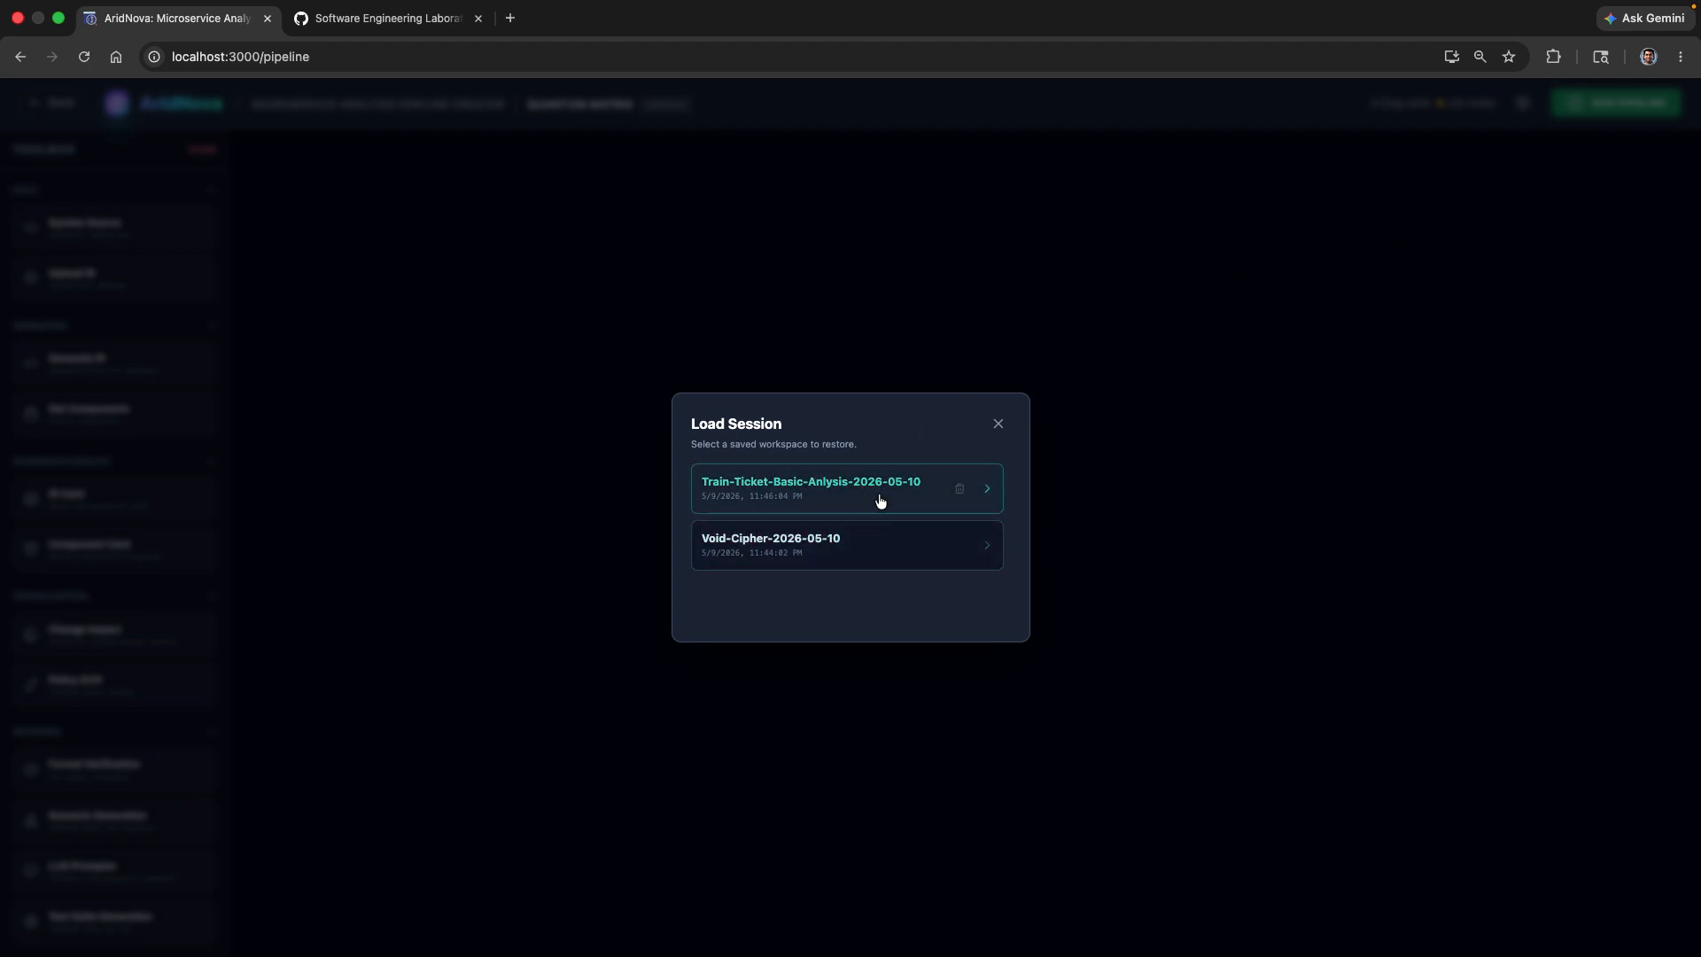
{"action": "left_click", "coordinate": [881, 556]}
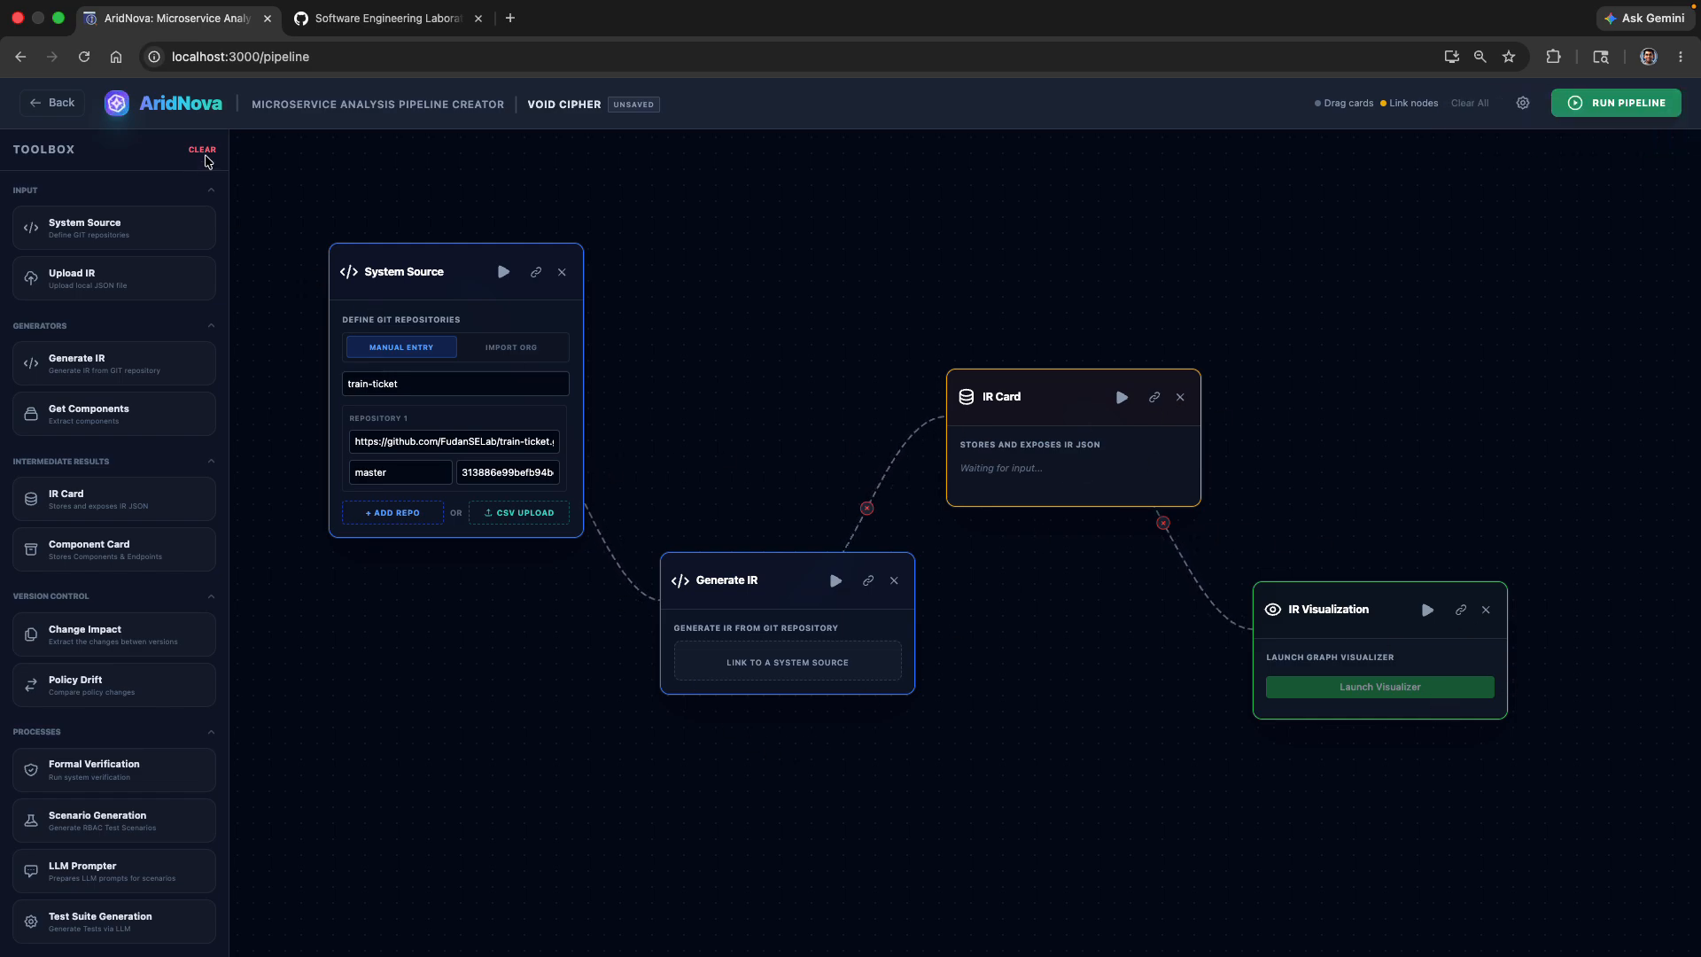
Step: Clear the pipeline and load the saved session Train-Ticket-Basic-Anlysis-2026-05-10
{"action": "left_click", "coordinate": [202, 149]}
{"action": "left_click", "coordinate": [991, 186]}
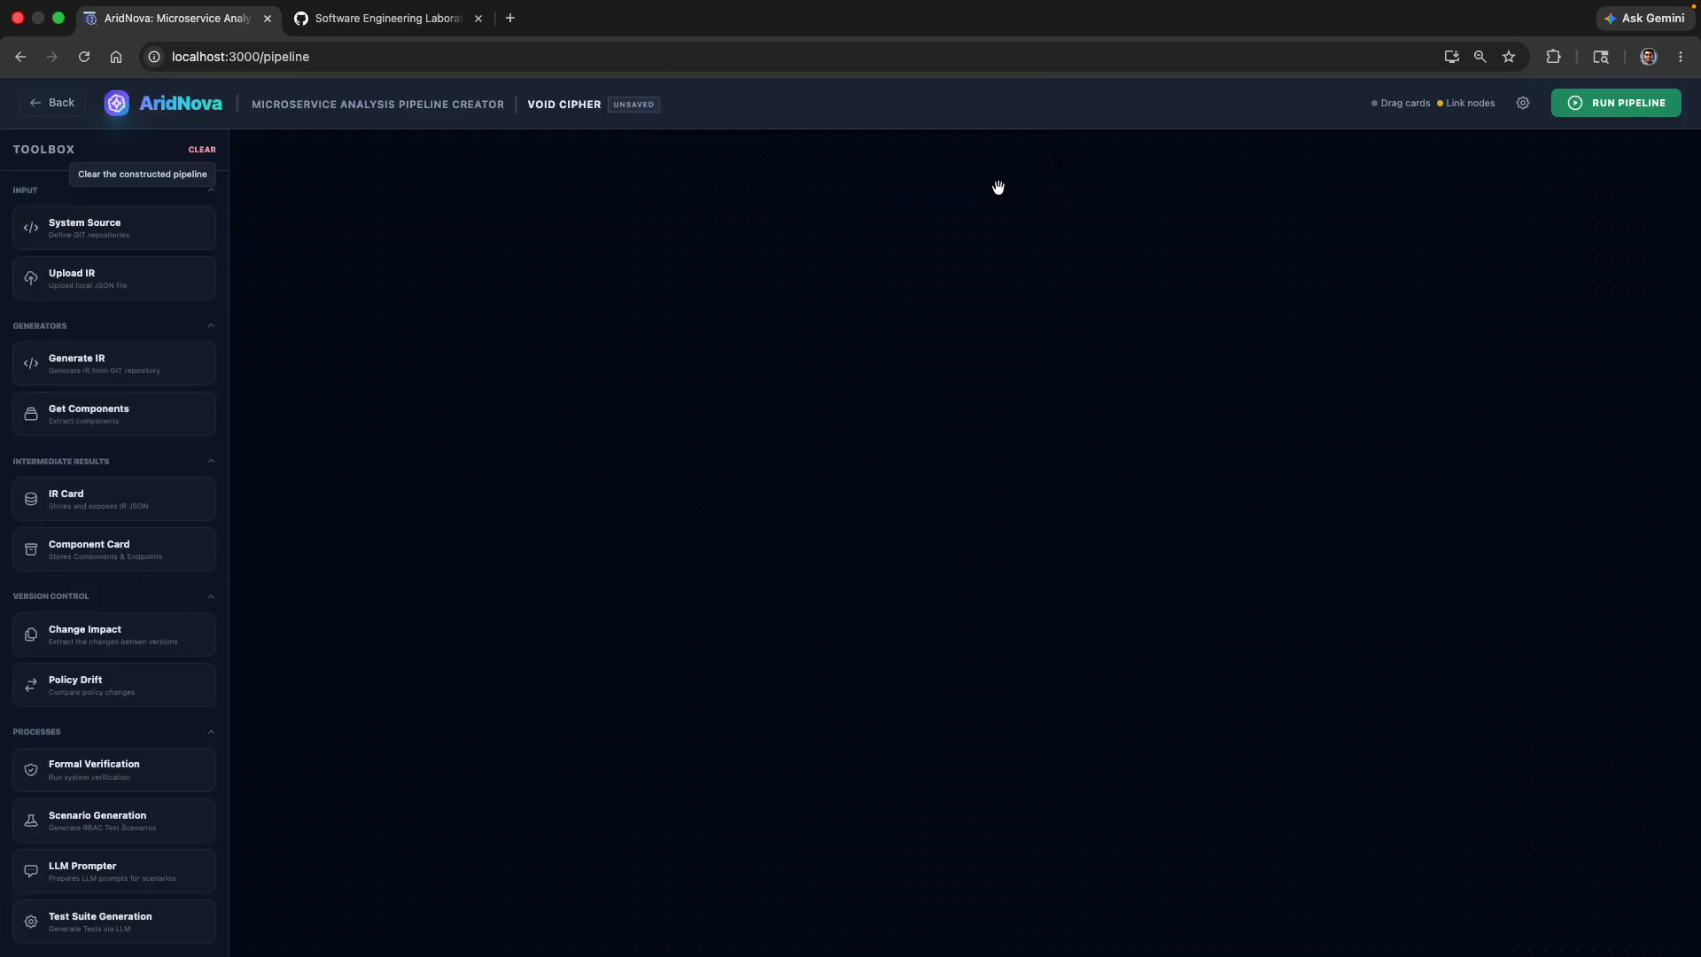
{"action": "left_click", "coordinate": [1523, 103]}
{"action": "left_click", "coordinate": [1495, 183]}
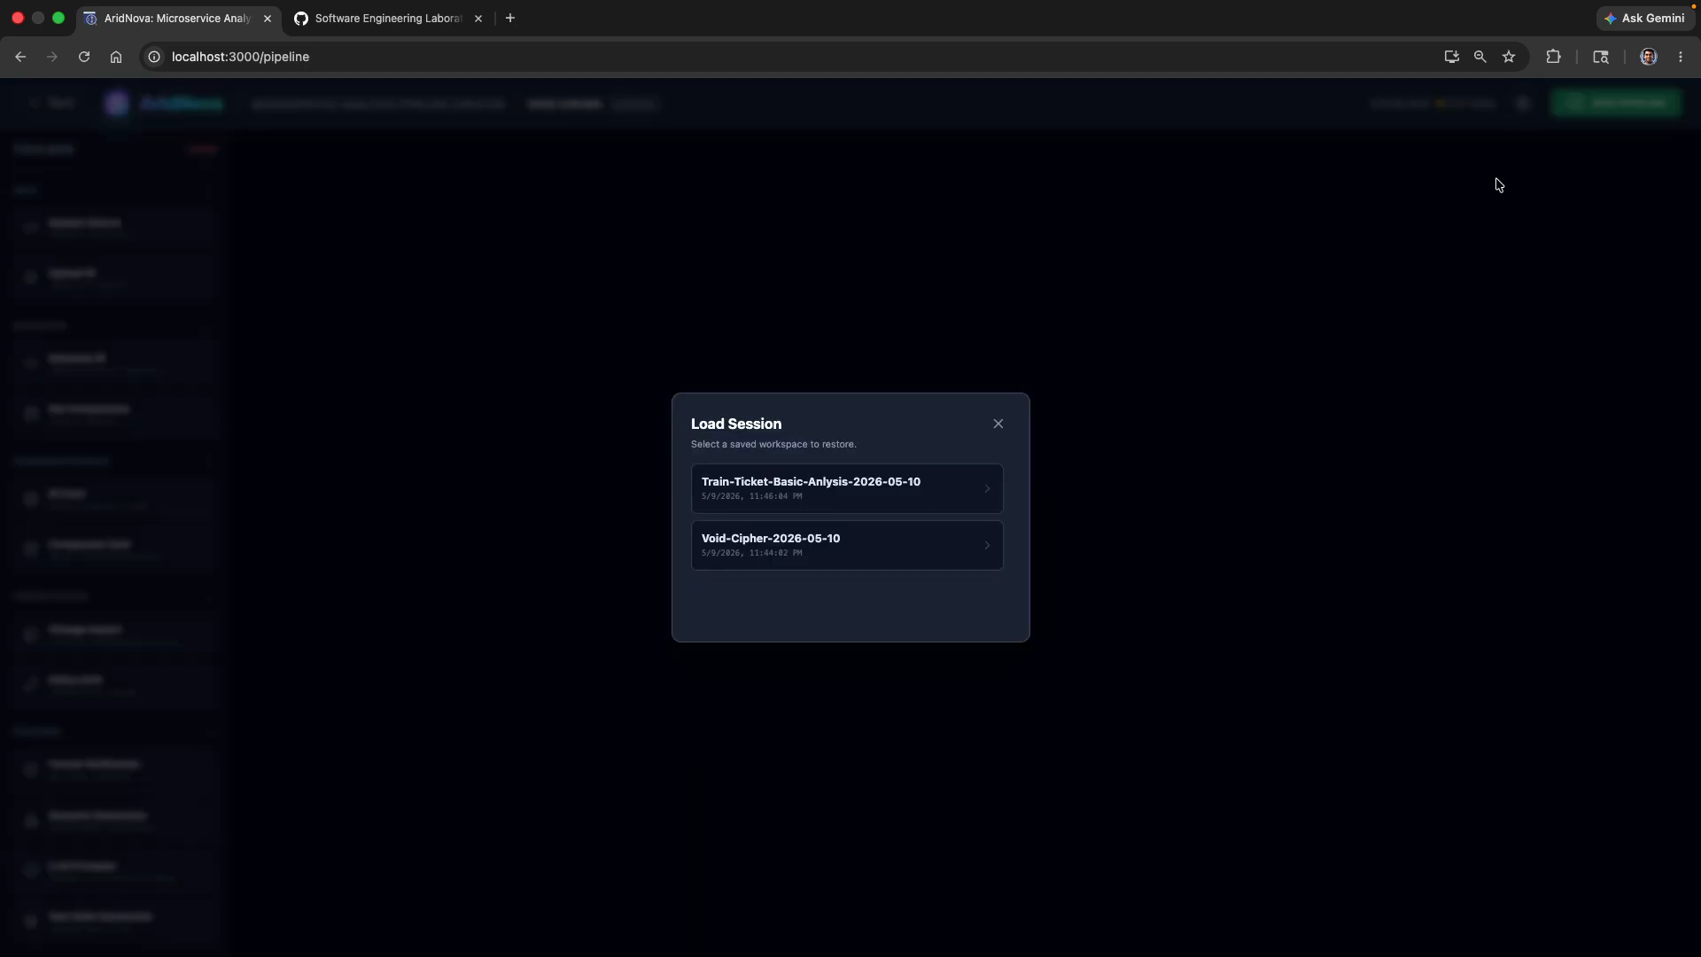
{"action": "left_click", "coordinate": [880, 502]}
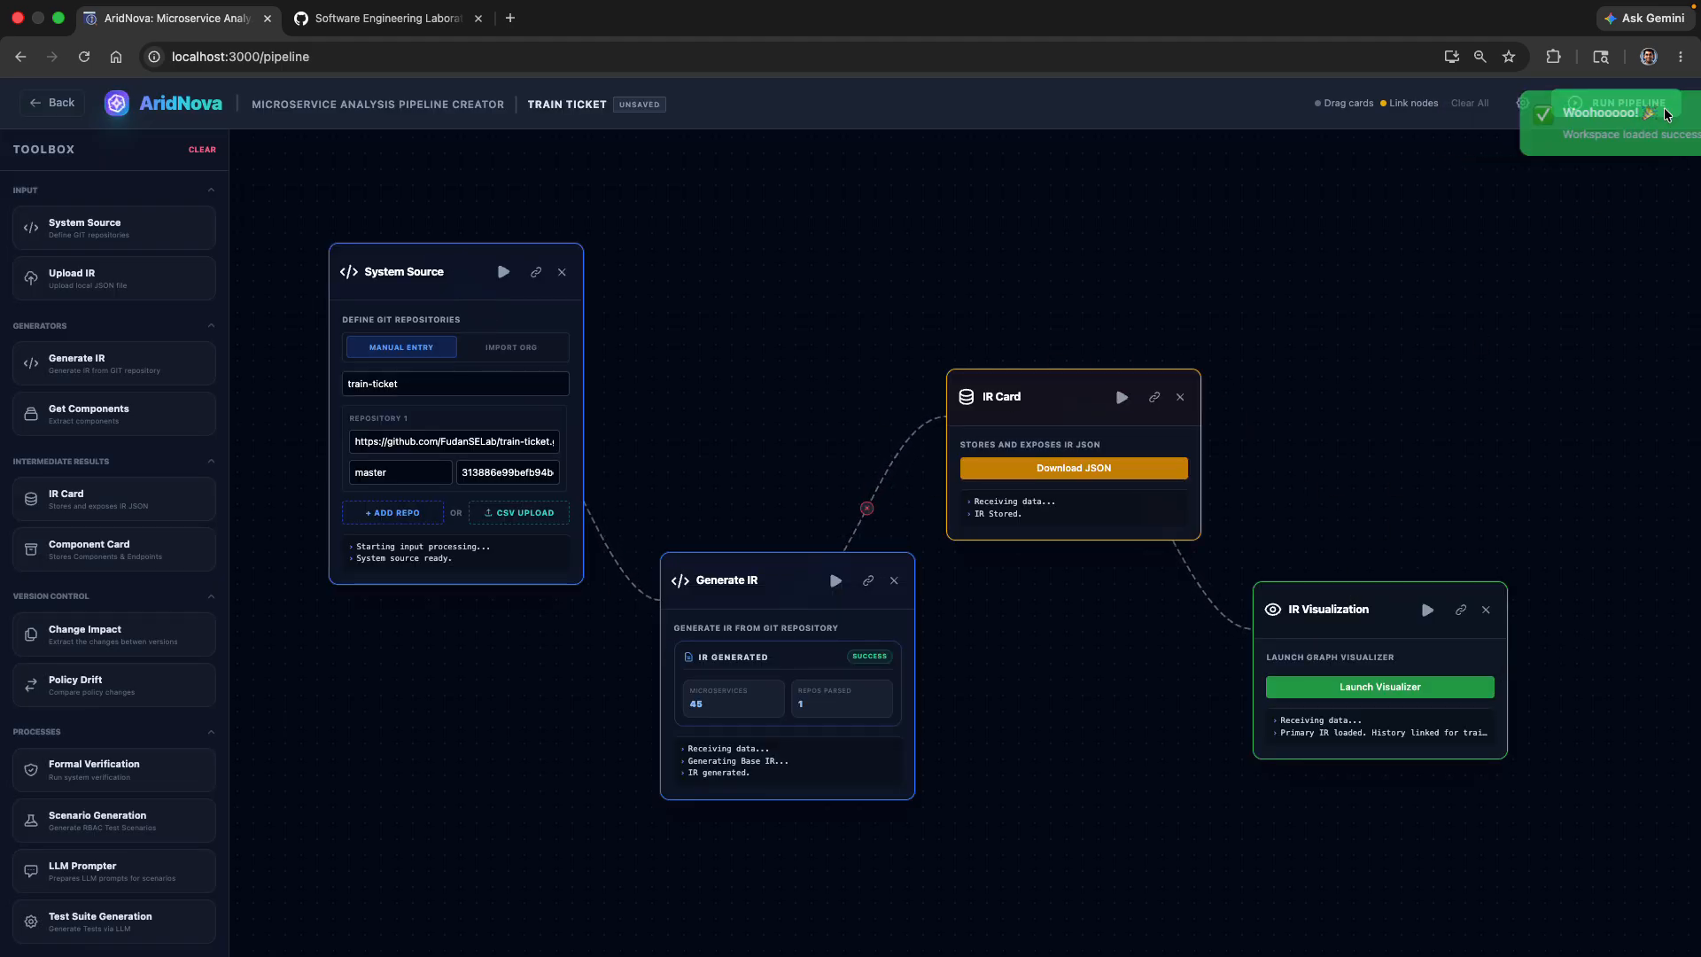
Step: View the restored session's IR graph in the visualizer, dismiss the historical data offer and return to the pipeline
{"action": "left_click", "coordinate": [1369, 695]}
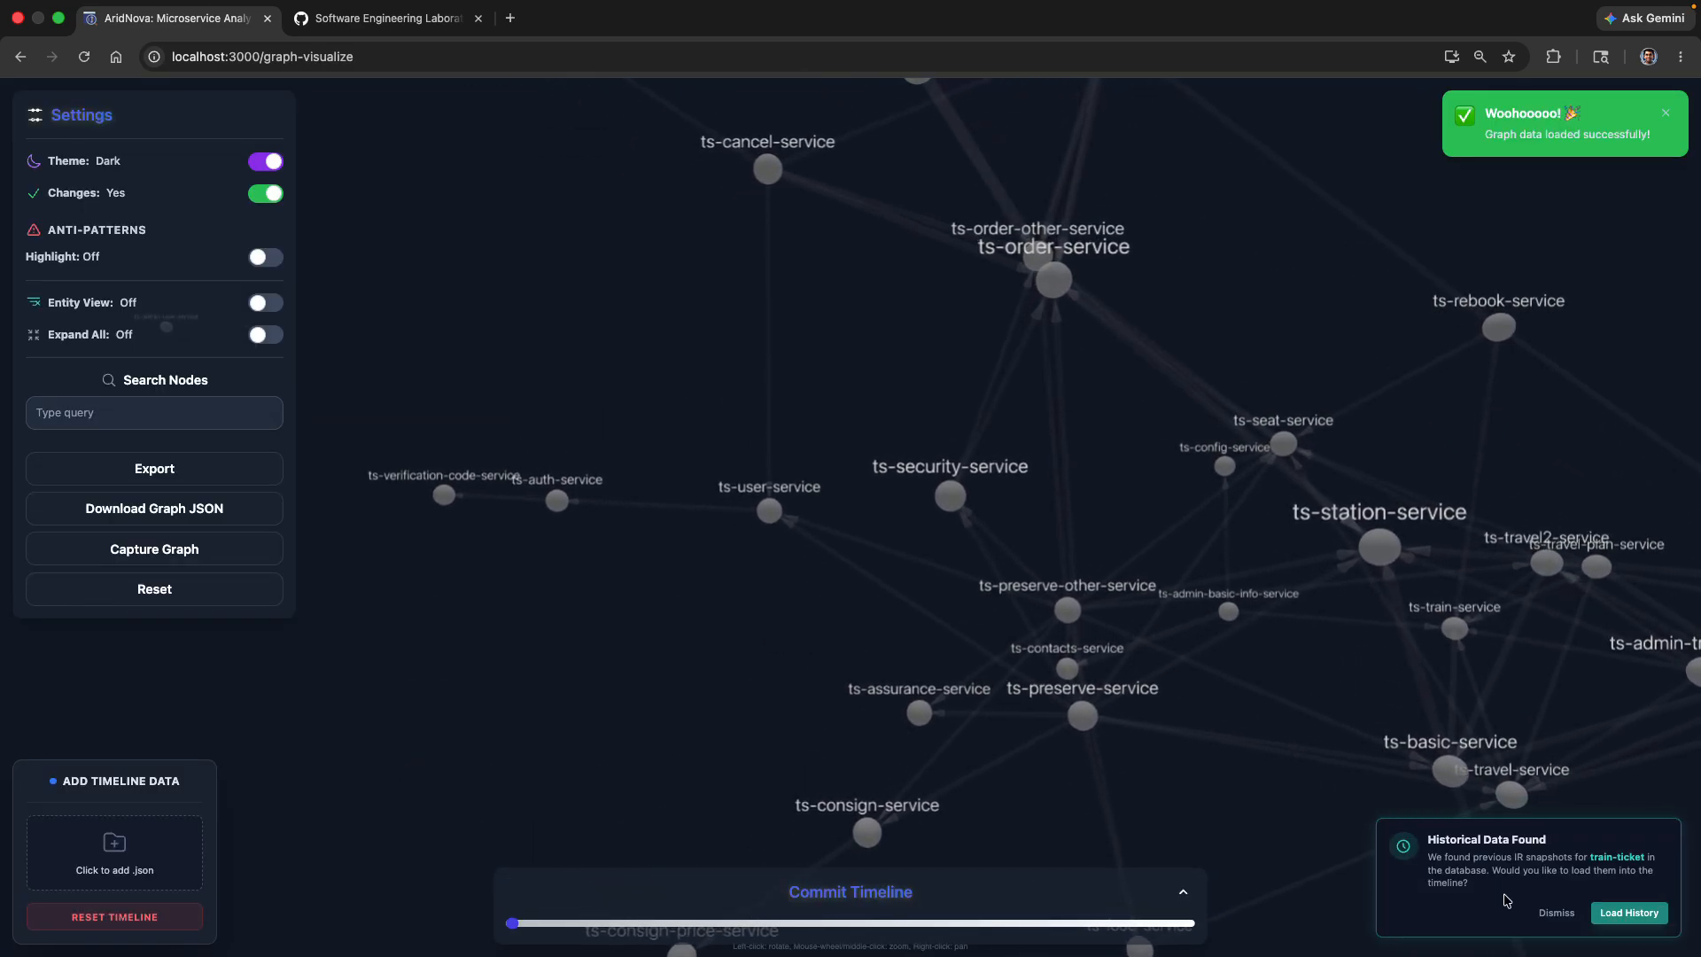
{"action": "left_click", "coordinate": [1549, 917]}
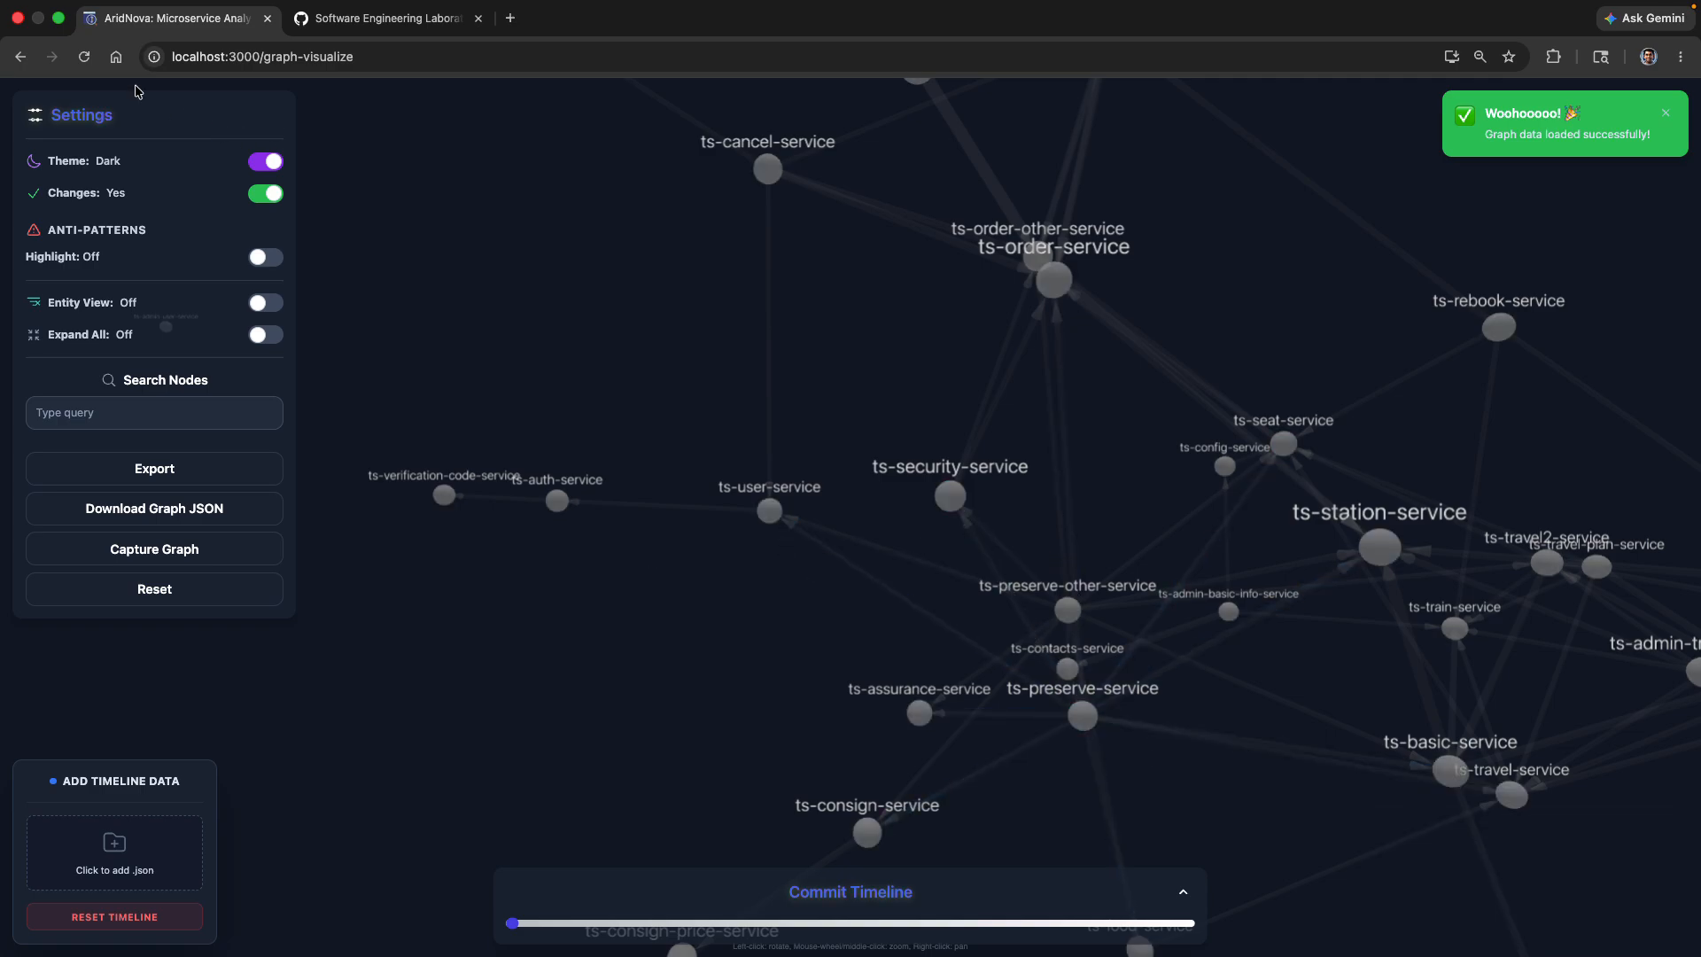
{"action": "left_click", "coordinate": [19, 56]}
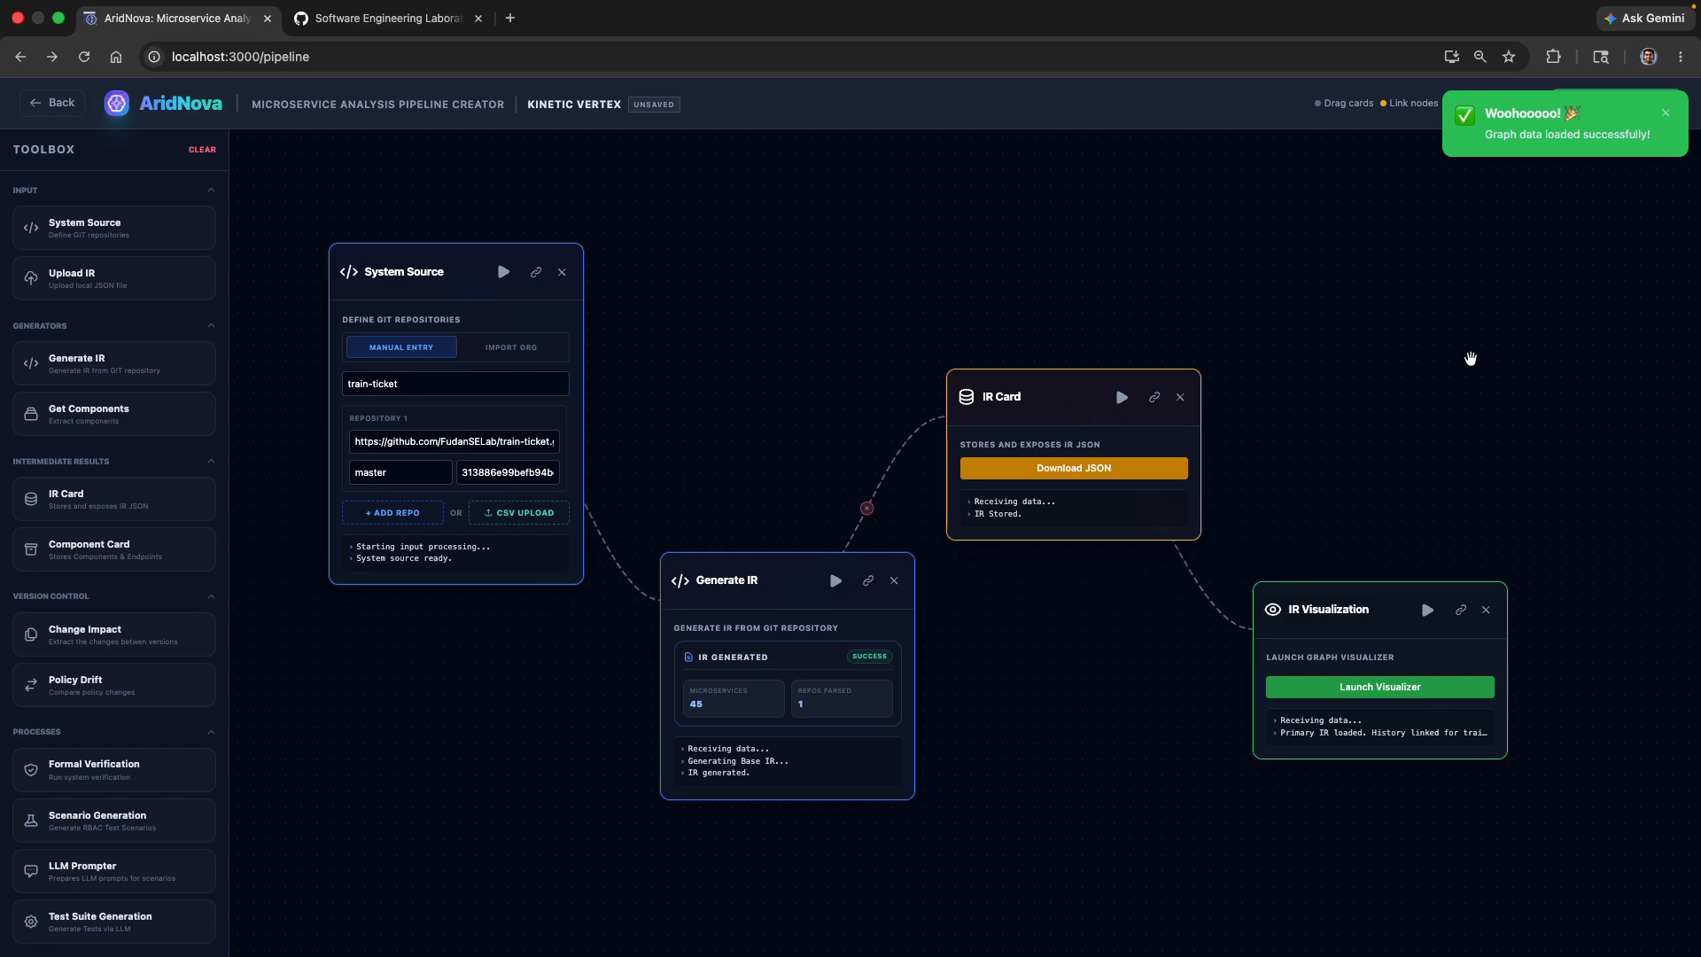
{"action": "left_click", "coordinate": [1667, 115]}
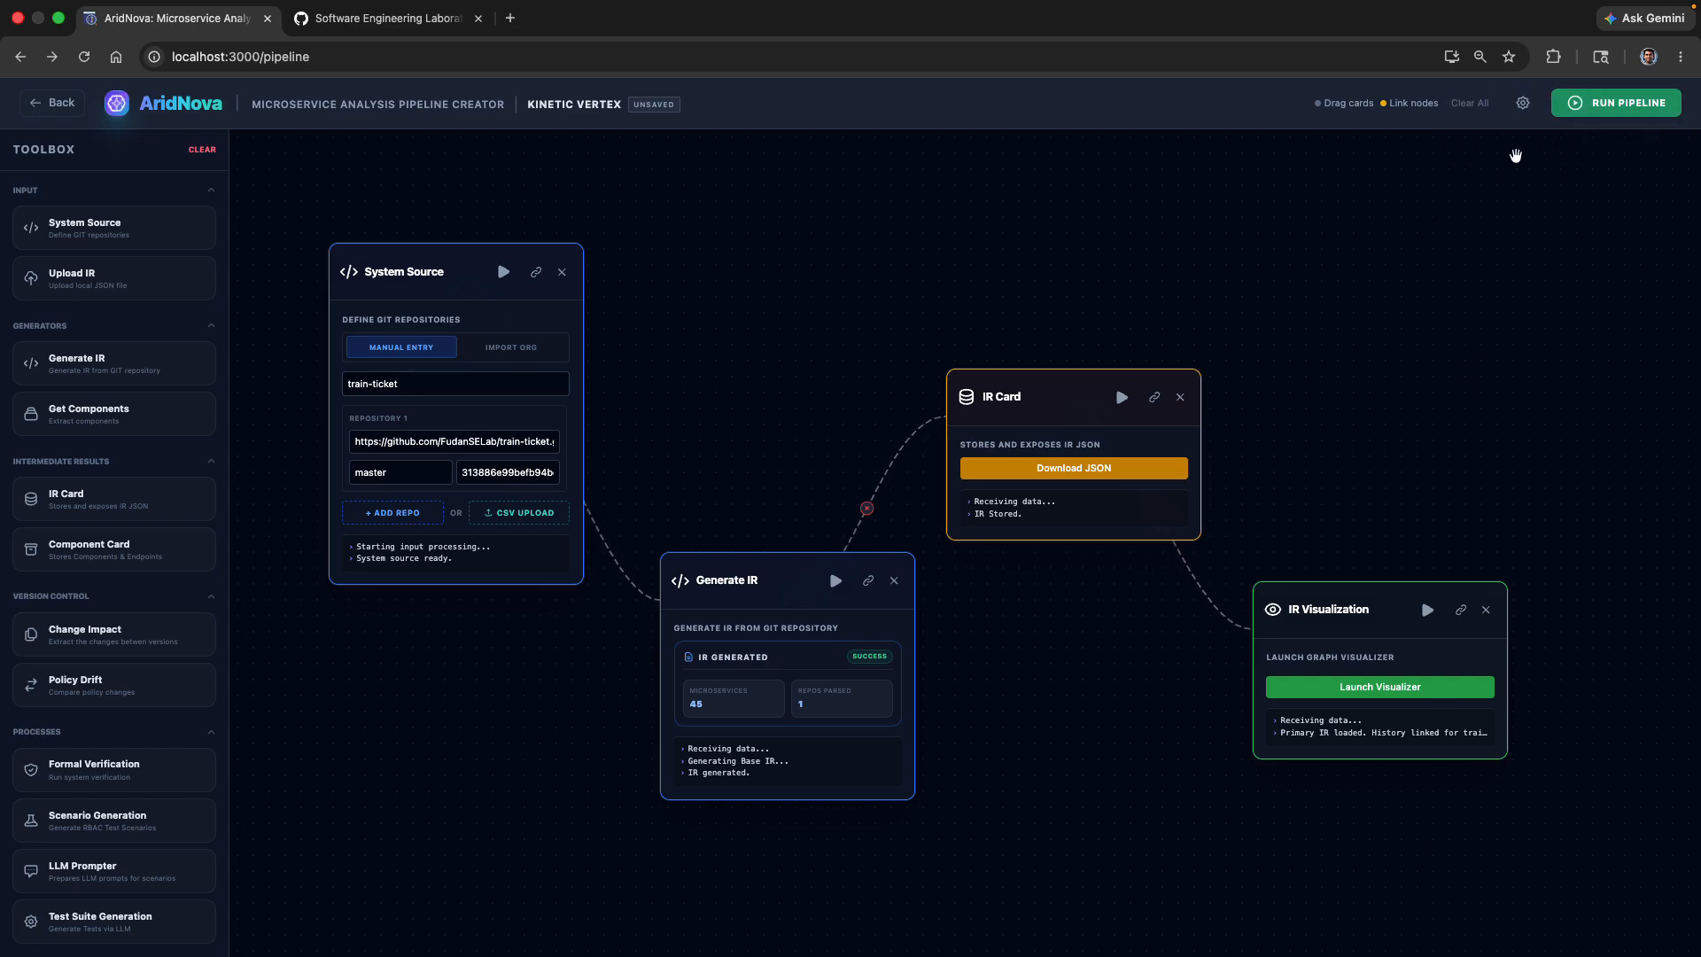
Step: Delete the saved session Void-Cipher-2026-05-10 from the stored sessions and close the session list
{"action": "left_click", "coordinate": [1523, 106]}
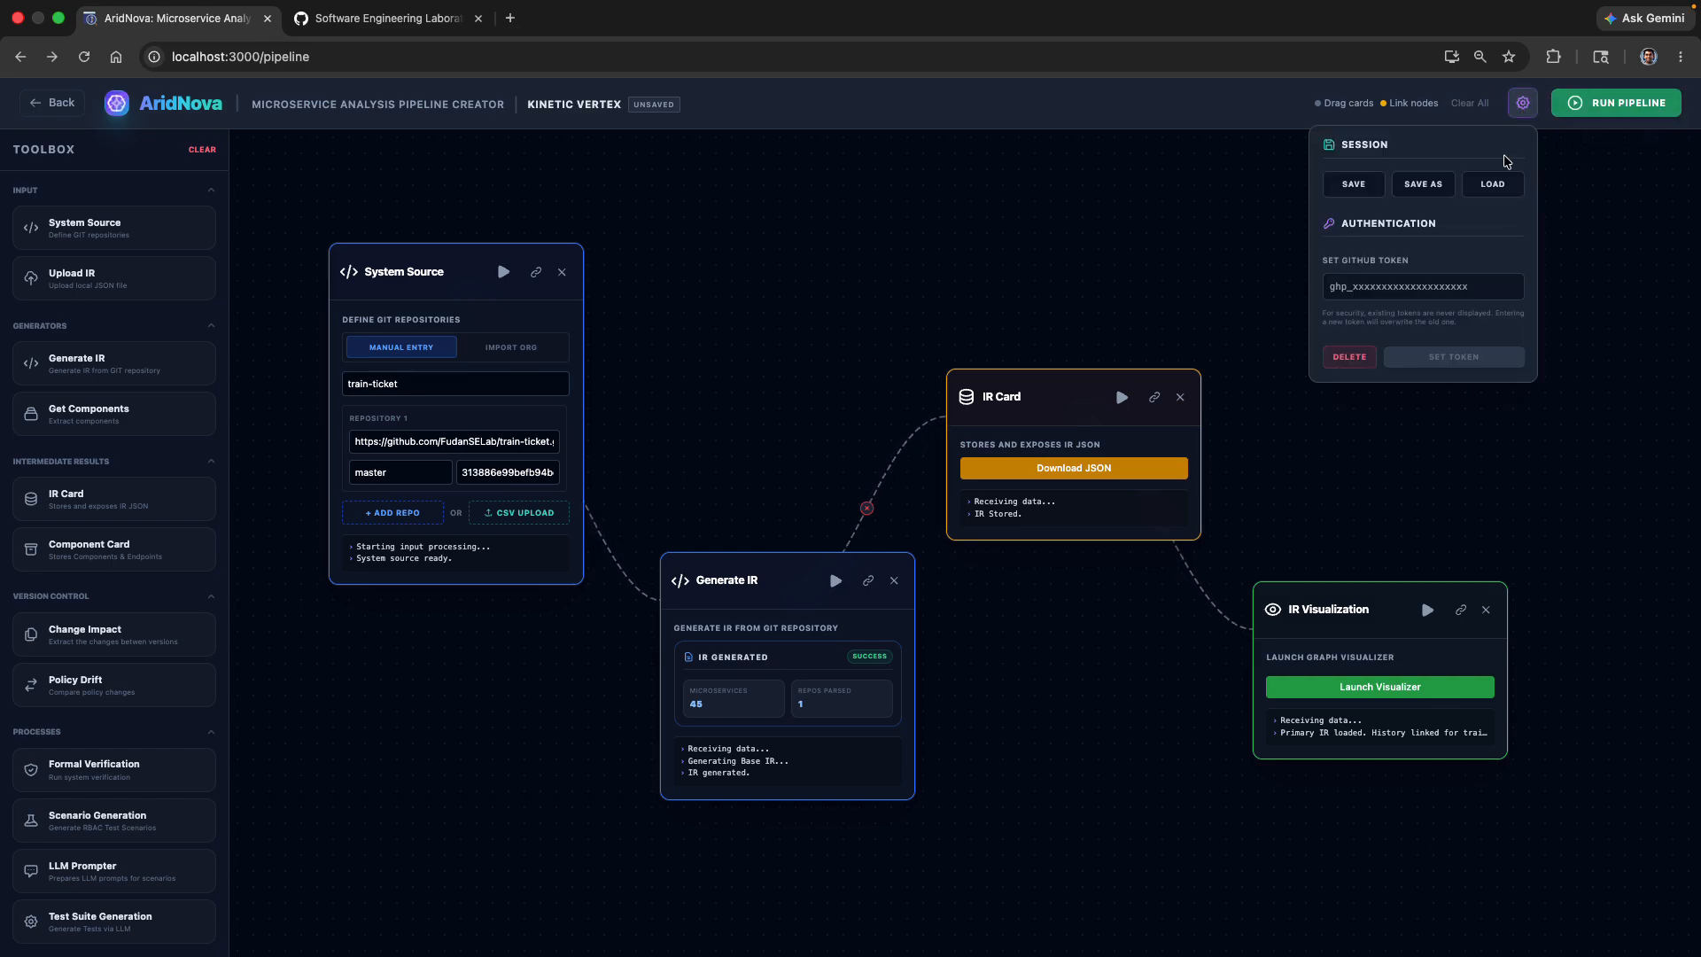
{"action": "left_click", "coordinate": [1568, 146]}
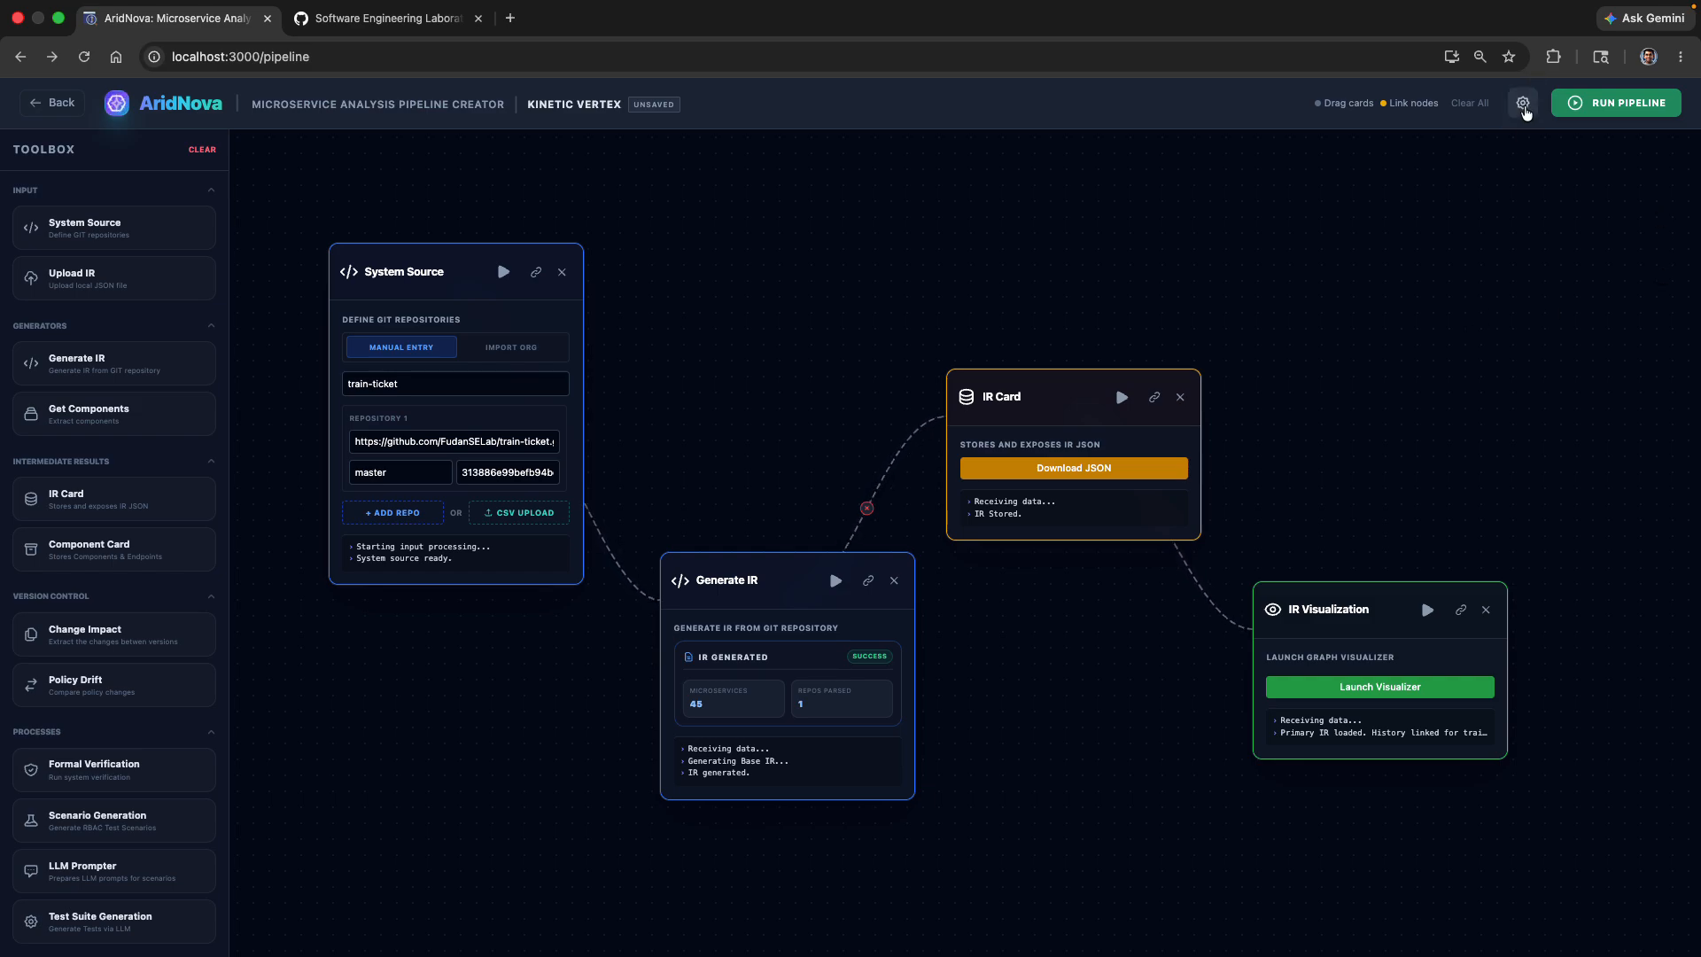
{"action": "left_click", "coordinate": [1523, 103]}
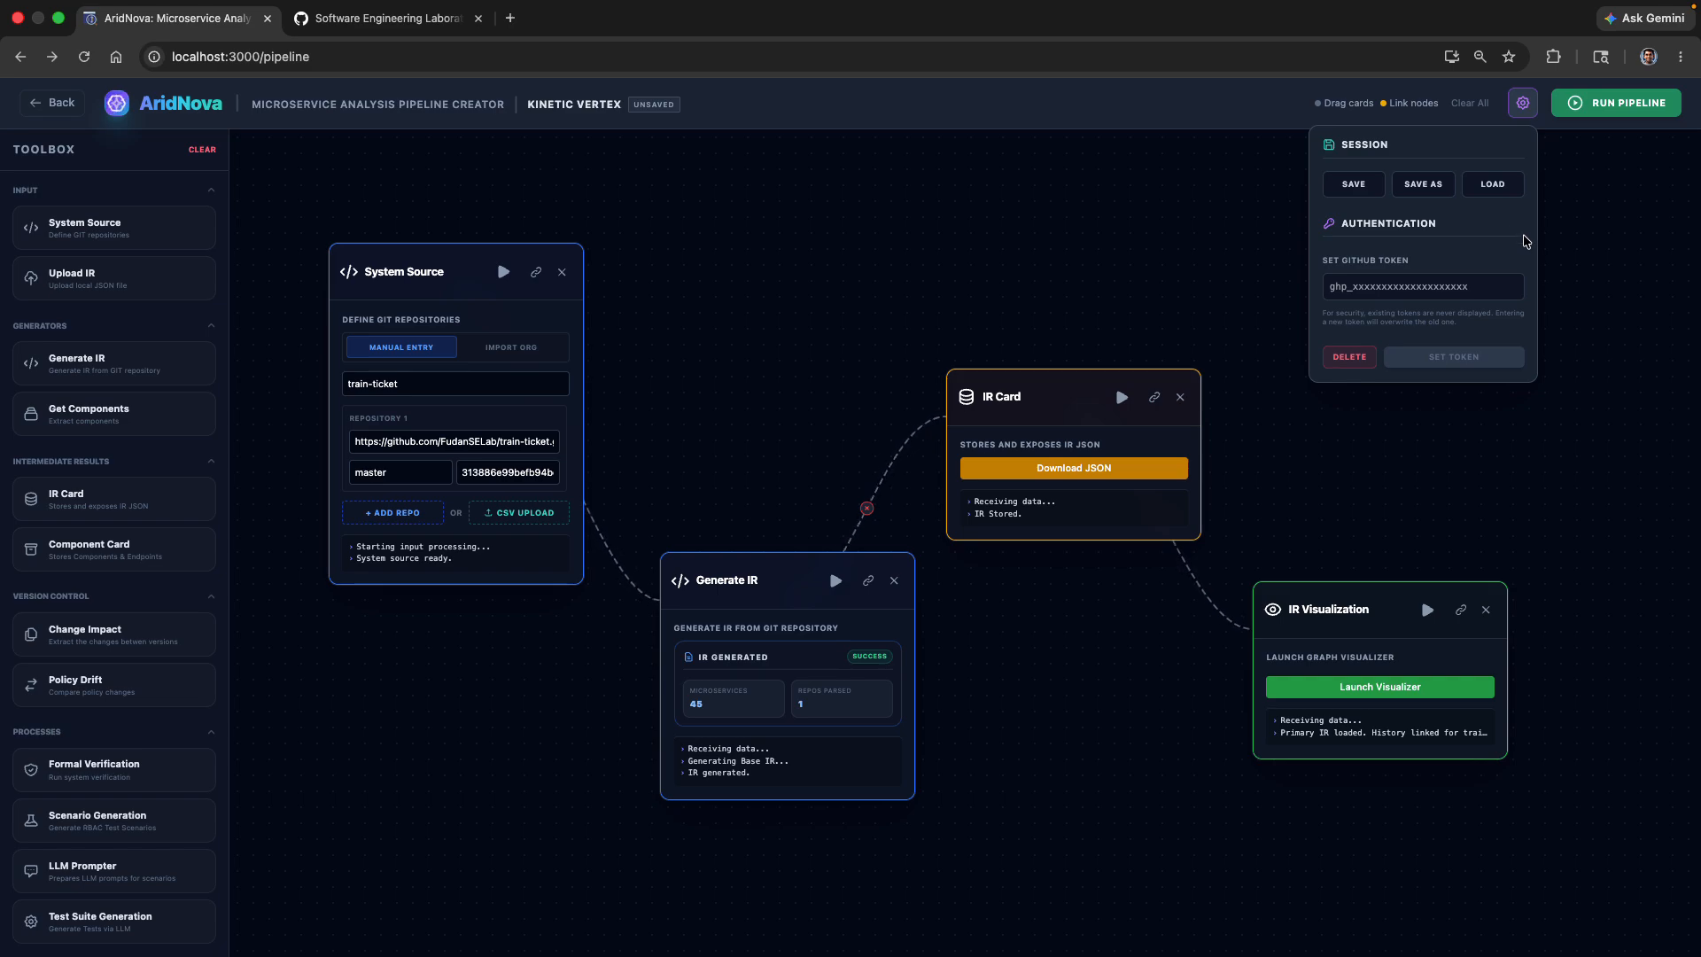
{"action": "left_click", "coordinate": [1492, 185]}
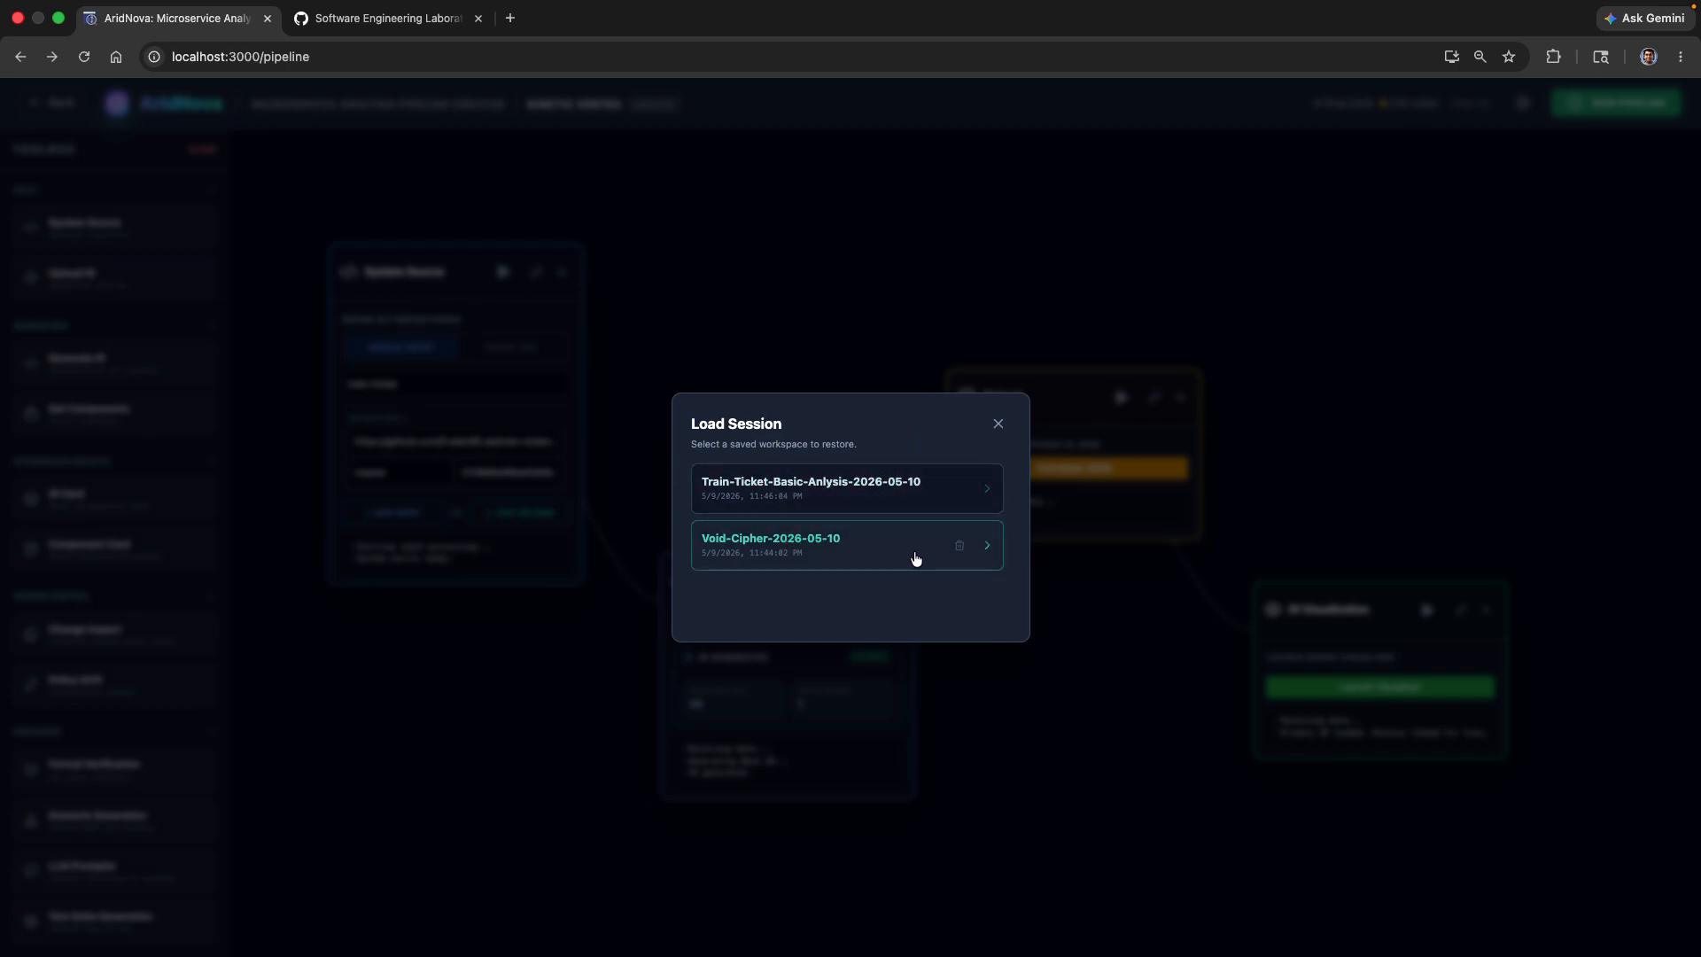
{"action": "left_click", "coordinate": [959, 547]}
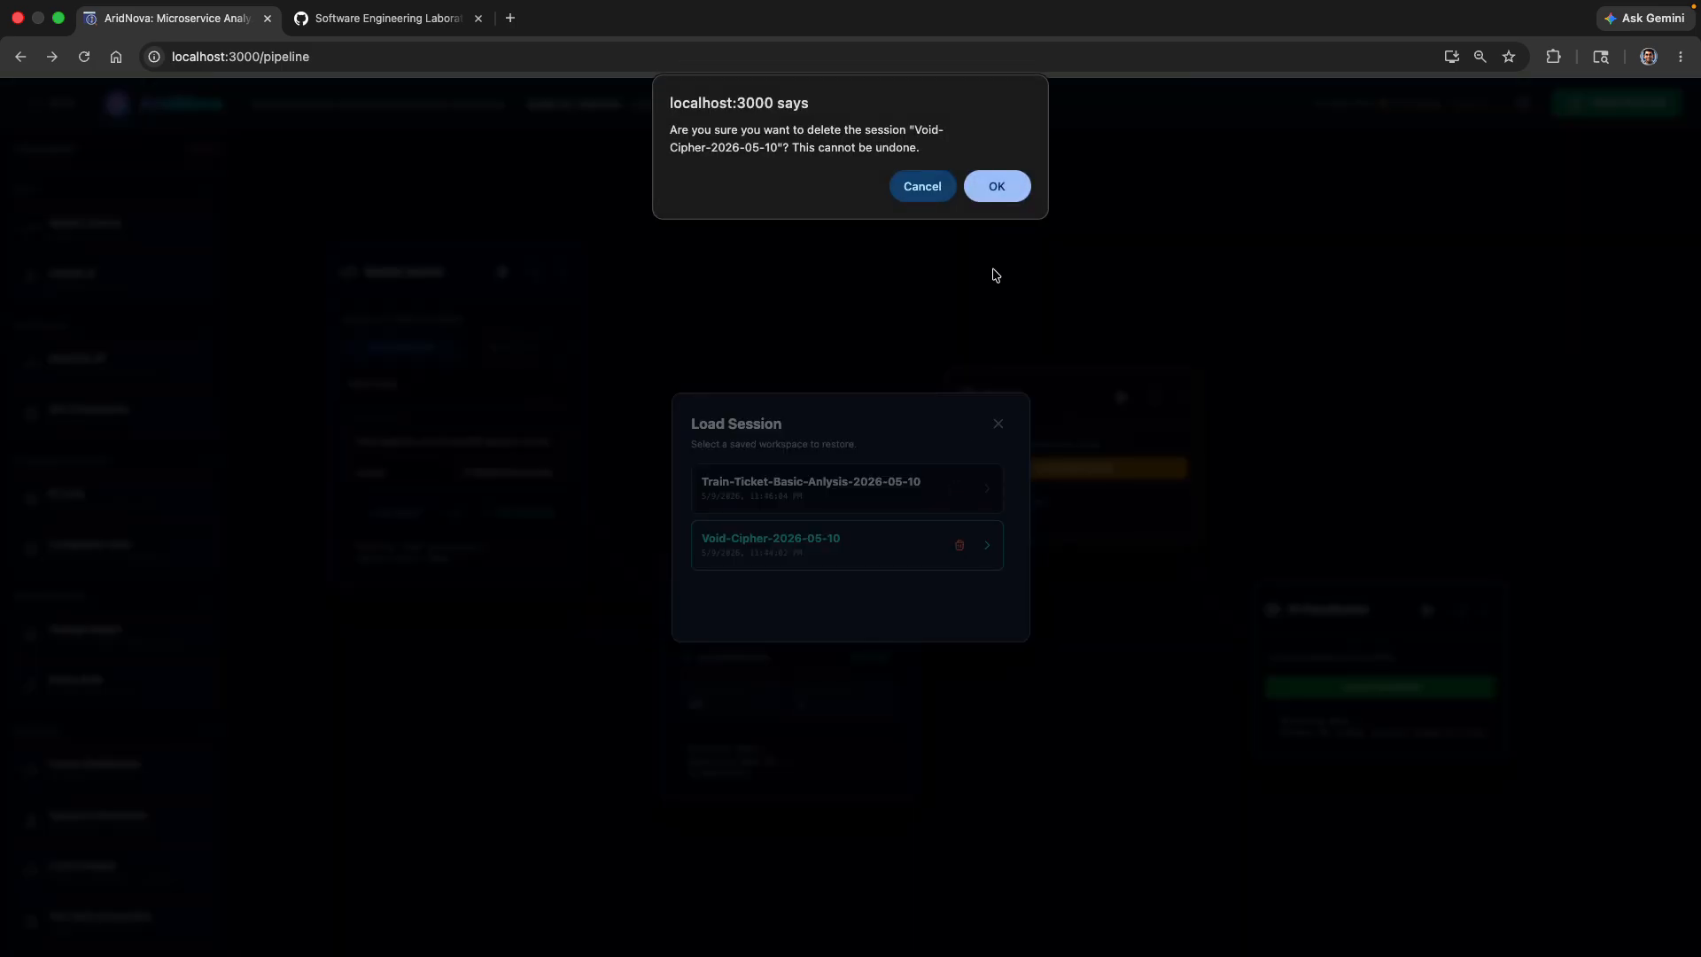
{"action": "left_click", "coordinate": [997, 188]}
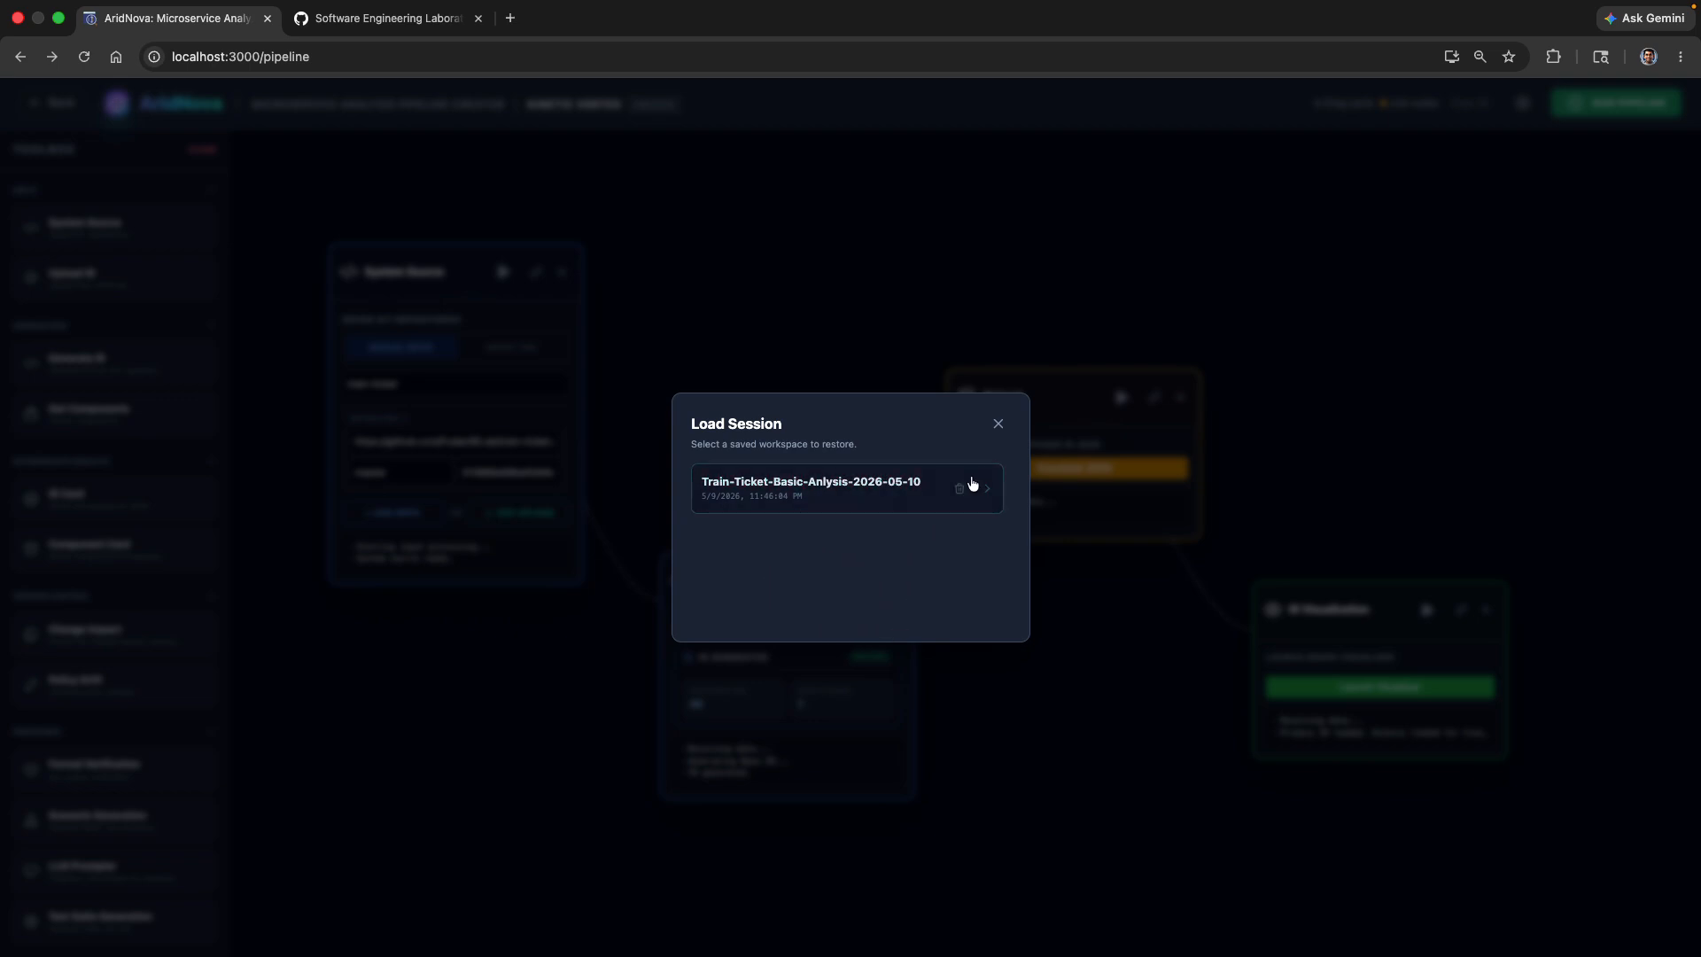
{"action": "left_click", "coordinate": [999, 424]}
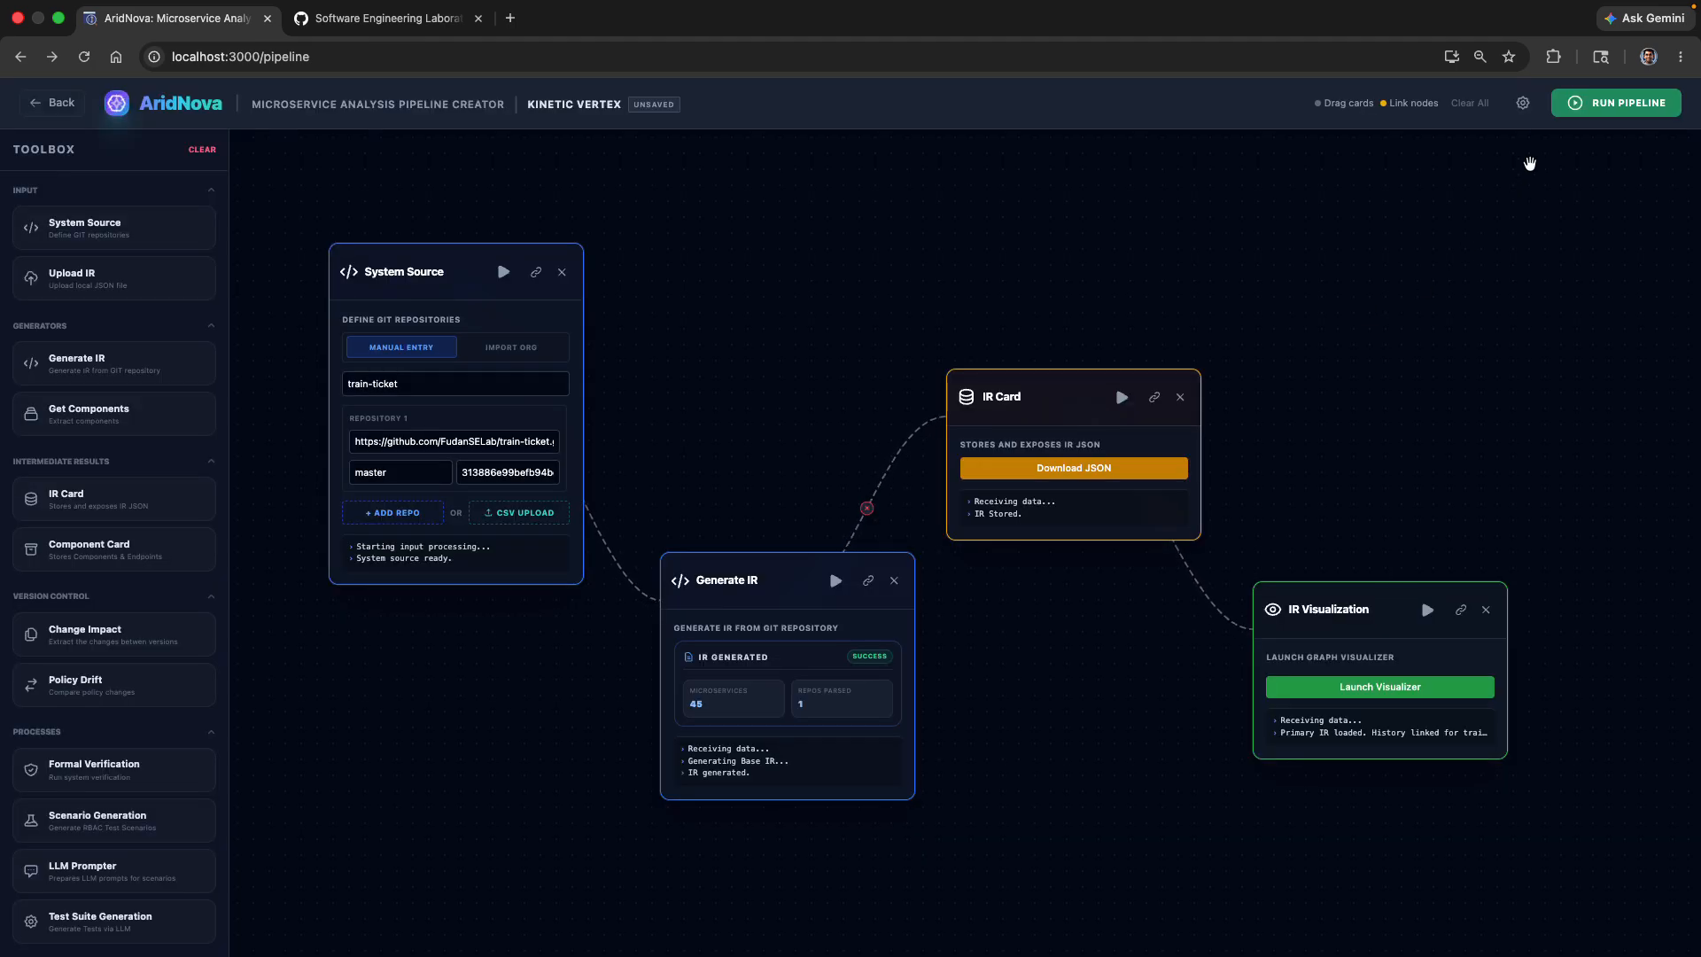